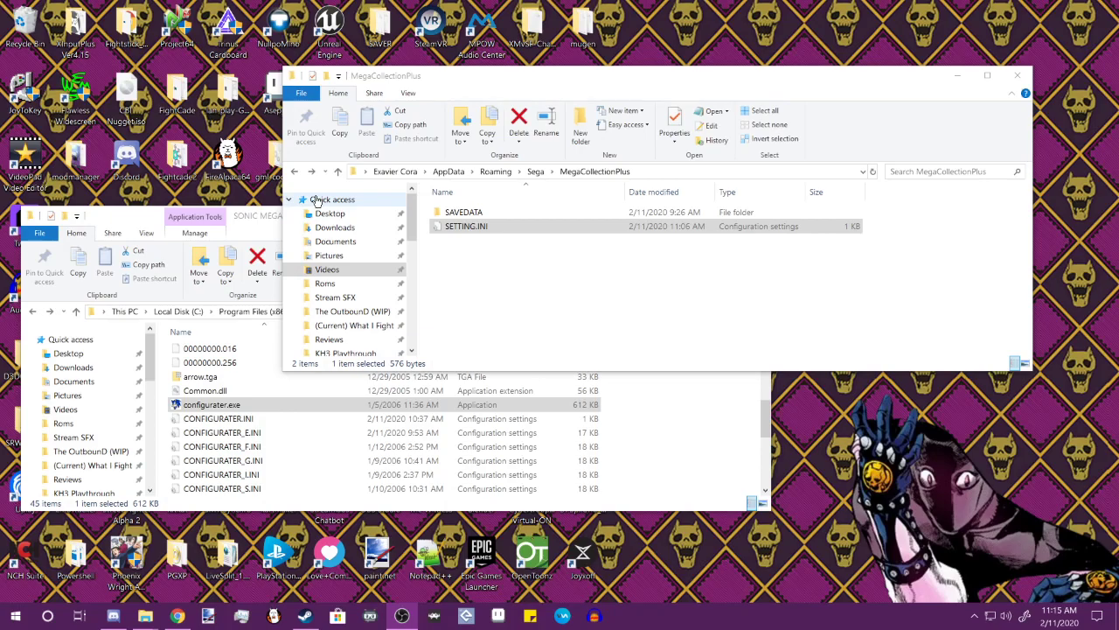
Step: Launch configurater.exe from the SONIC MEGA COLLECTION PLUS folder
{"action": "double_click", "coordinate": [252, 218]}
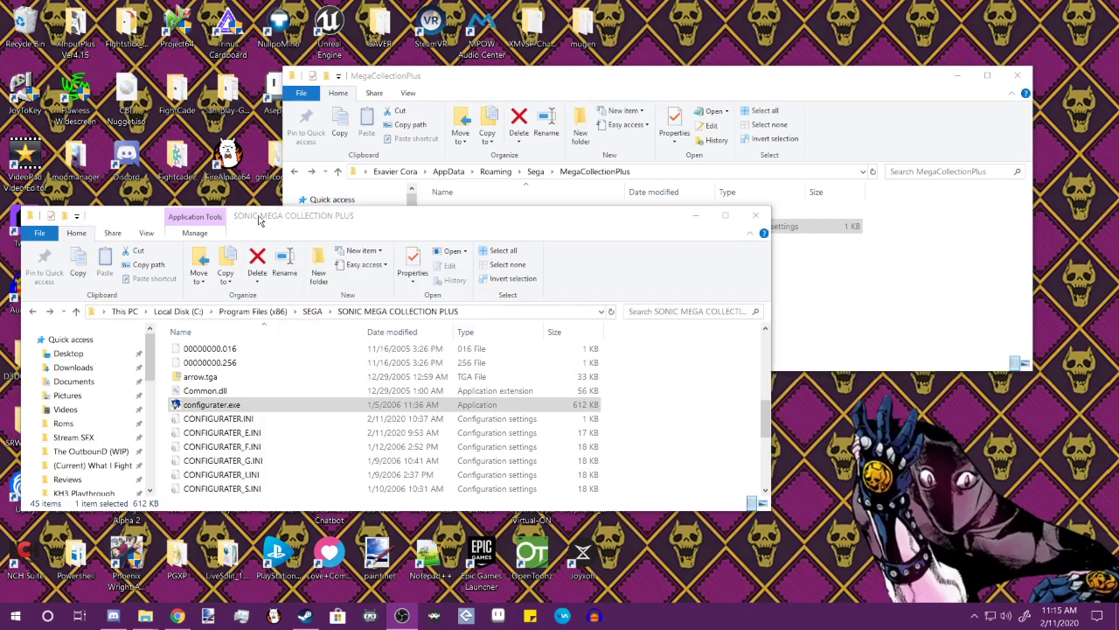
{"action": "double_click", "coordinate": [472, 7]}
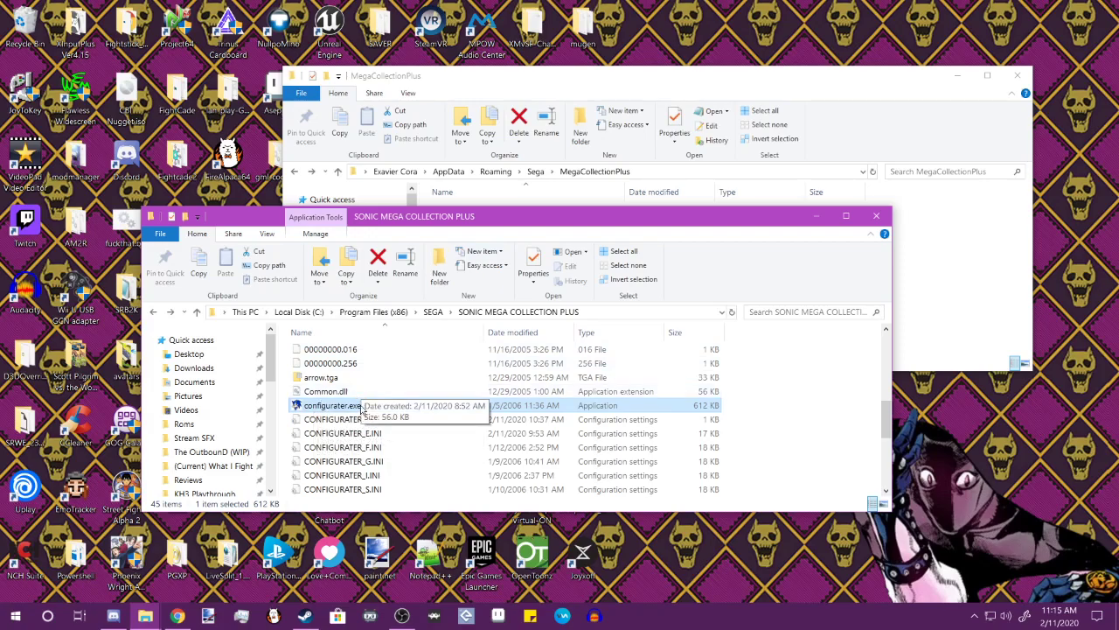
{"action": "double_click", "coordinate": [361, 409]}
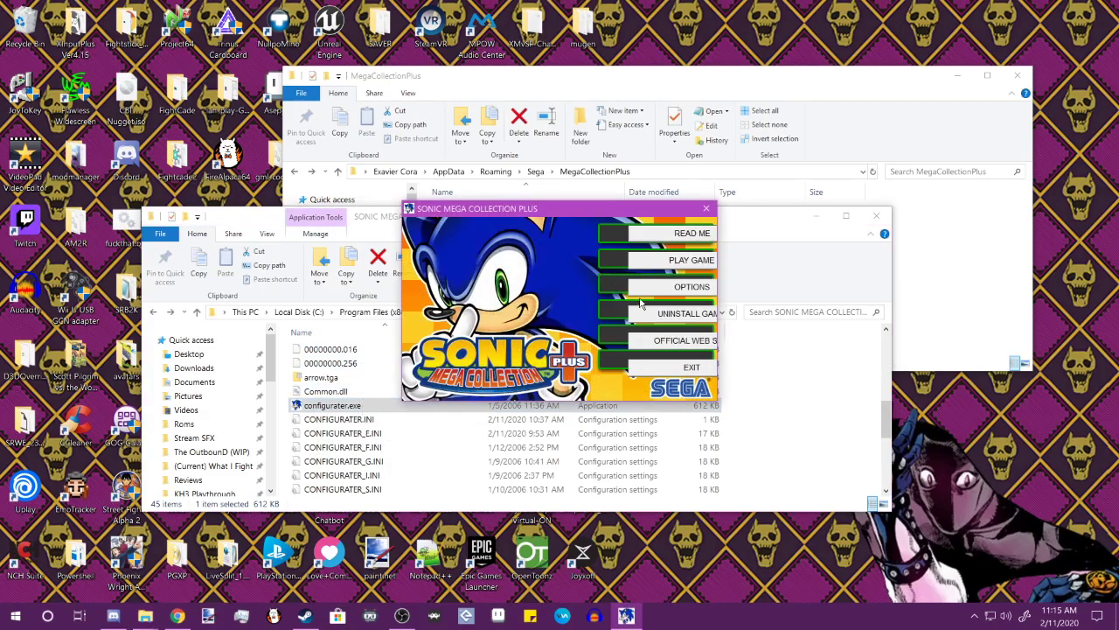
Step: Review Player 1's key configuration and the graphics and sound settings in the game options, and accept them
{"action": "left_click", "coordinate": [640, 296]}
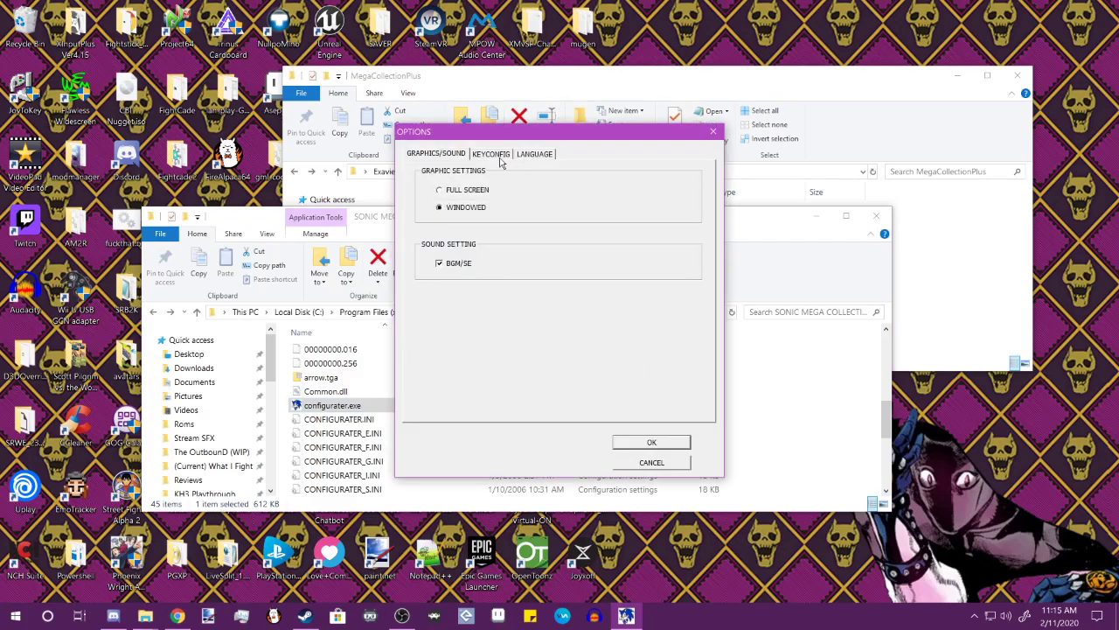
{"action": "left_click", "coordinate": [500, 161]}
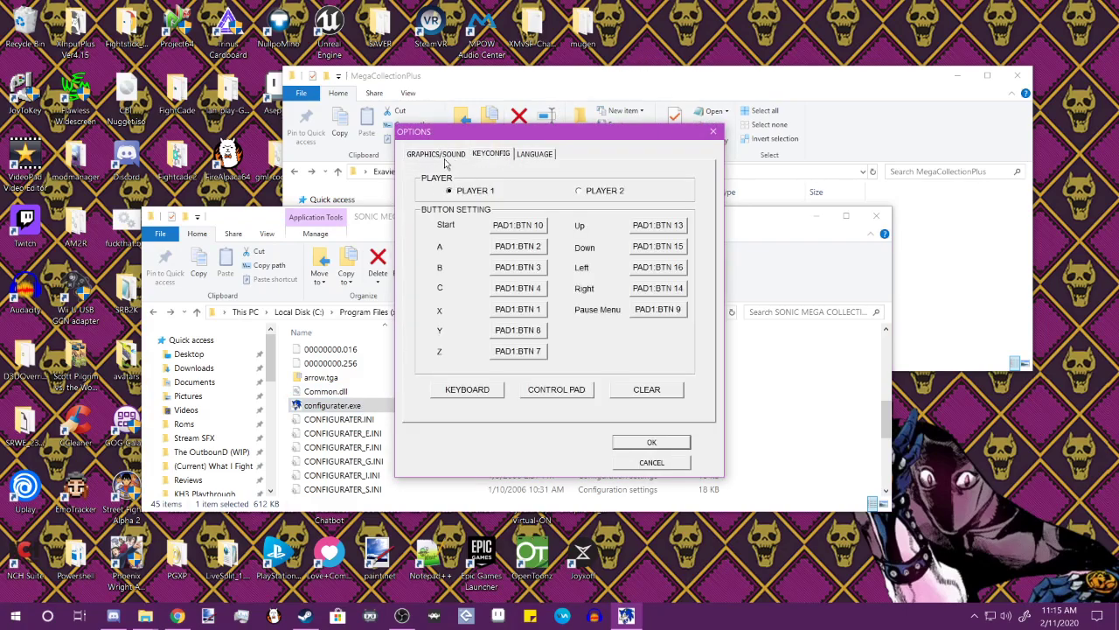
{"action": "left_click", "coordinate": [458, 156]}
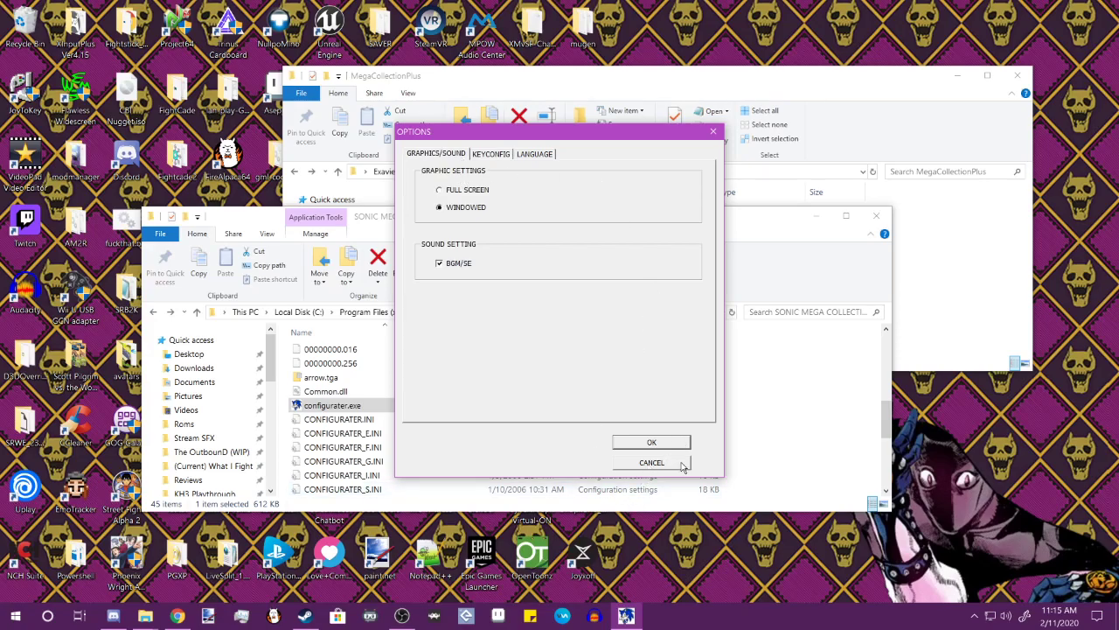
{"action": "left_click", "coordinate": [647, 447]}
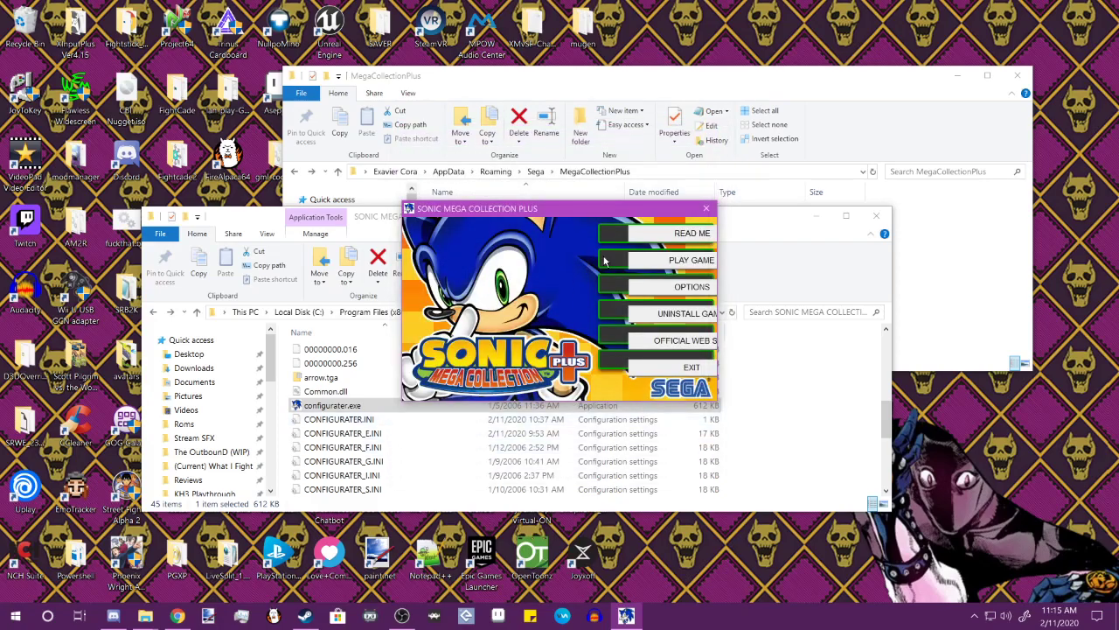
Step: Start the game from the launcher and continue past the title screen to the main menu
{"action": "left_click", "coordinate": [659, 262]}
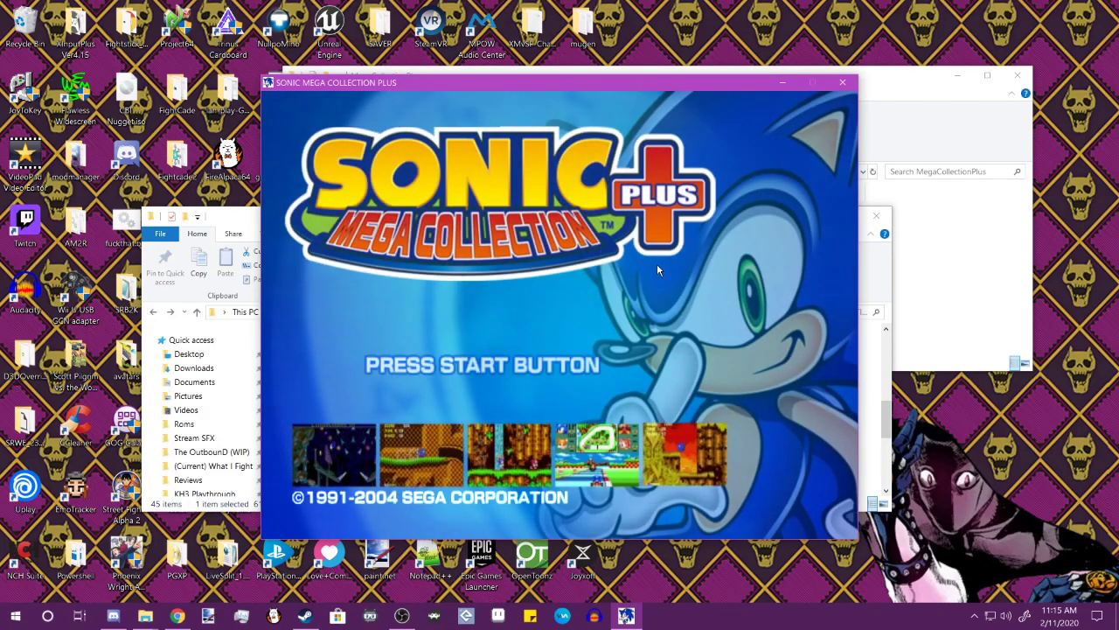
{"action": "key", "text": "Return"}
{"action": "key", "text": "Return"}
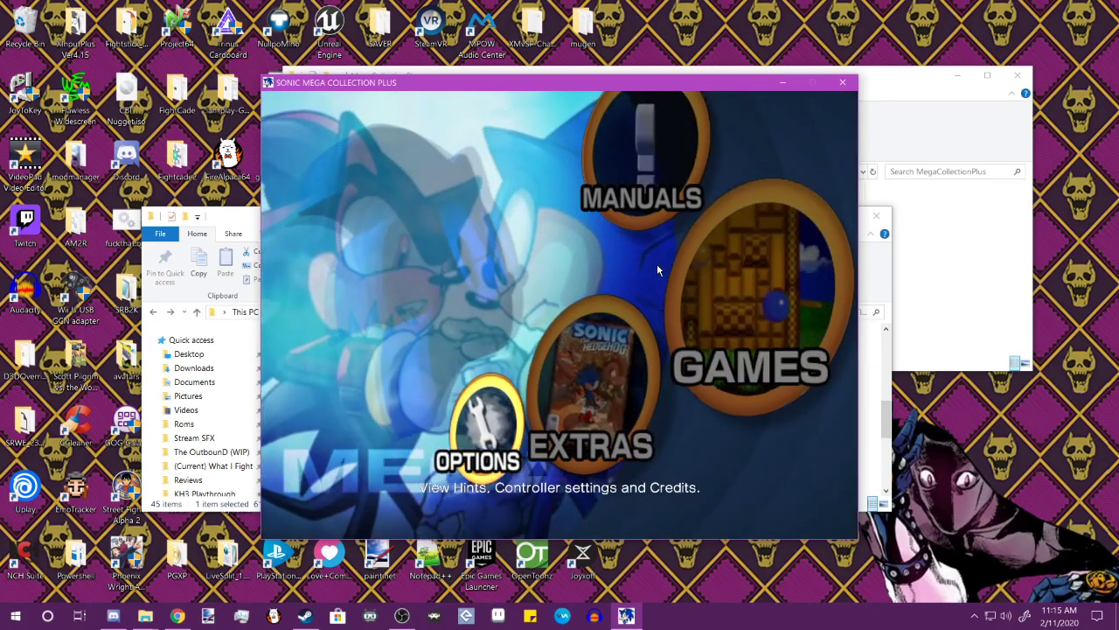
Step: Test directional navigation between OPTIONS and EXTRAS in the game's main menu, and exit the game
{"action": "key", "text": "Right"}
{"action": "key", "text": "Left"}
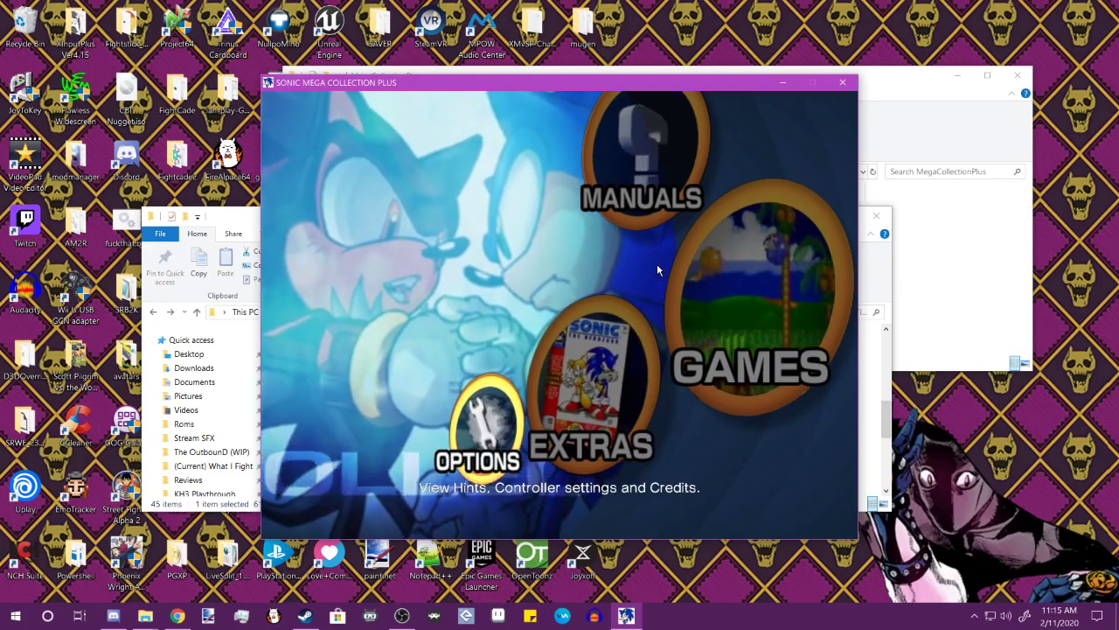
{"action": "key", "text": "Right"}
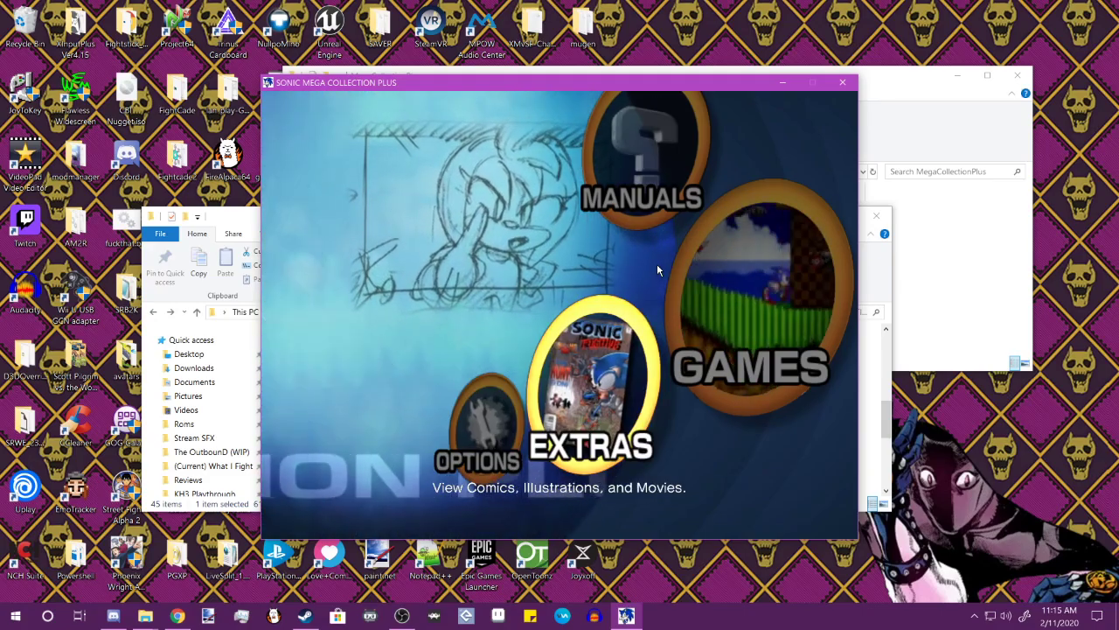
{"action": "key", "text": "Up"}
{"action": "key", "text": "Left"}
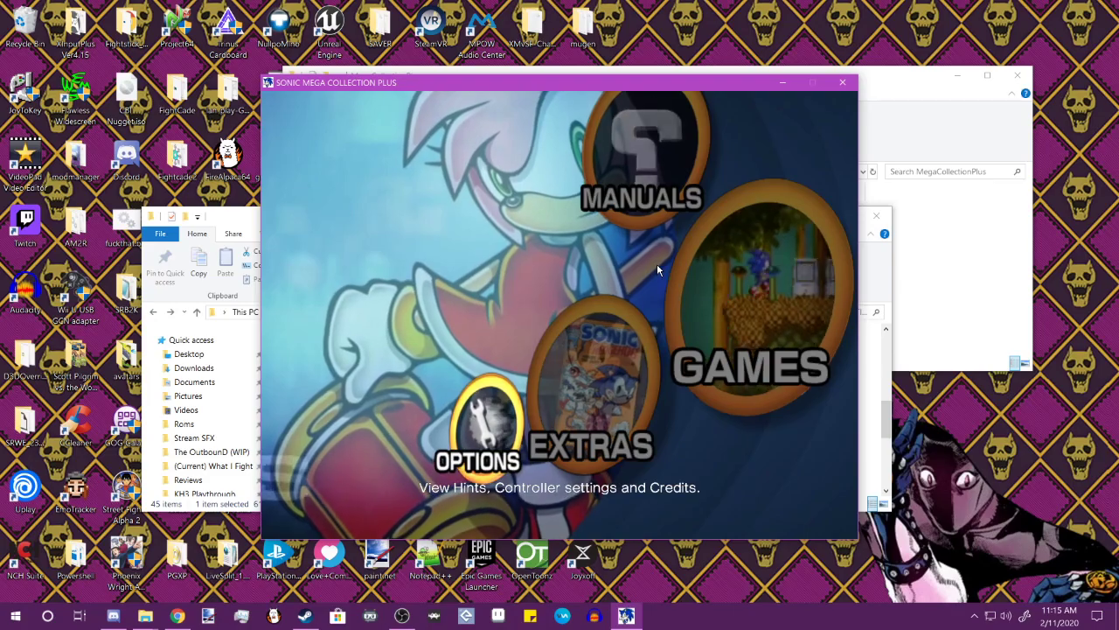
{"action": "key", "text": "Right"}
{"action": "key", "text": "Left"}
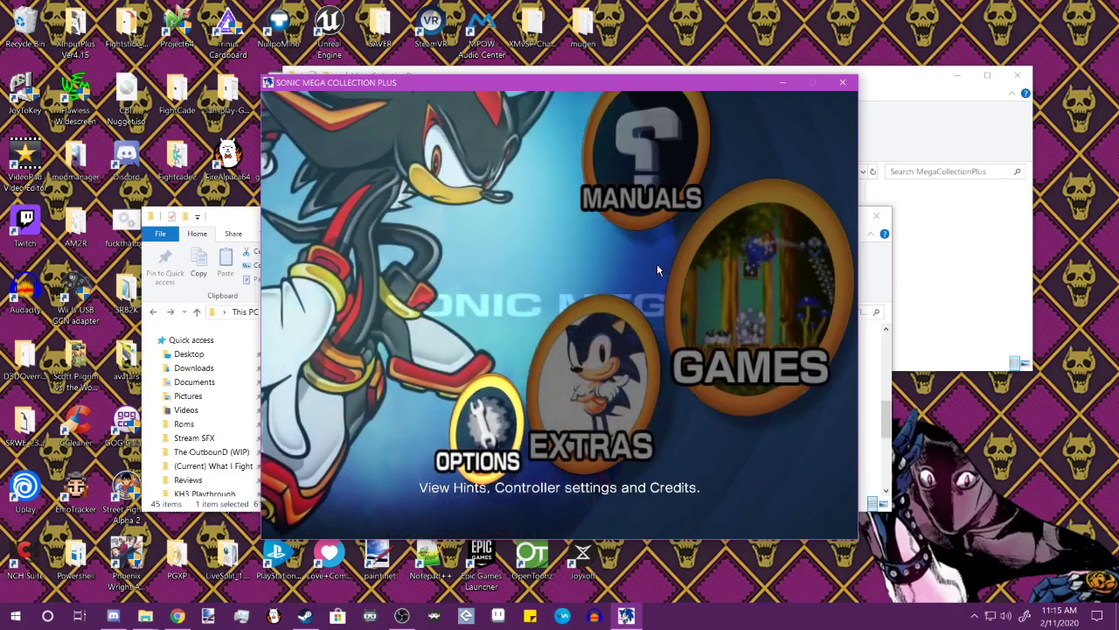
{"action": "key", "text": "Right"}
{"action": "key", "text": "Left"}
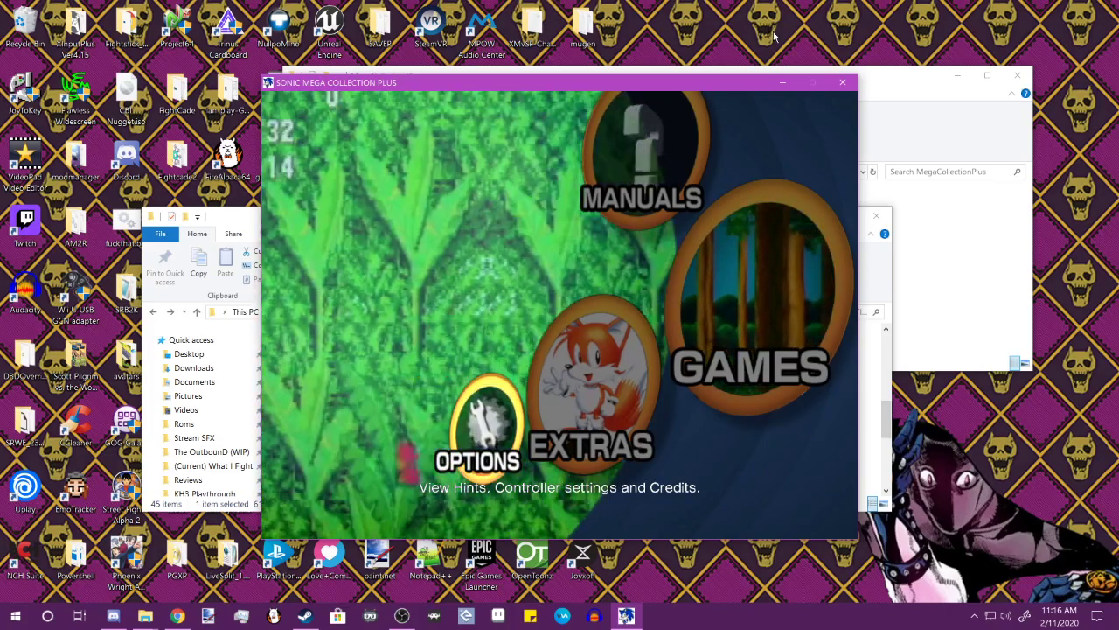
{"action": "key", "text": "Escape"}
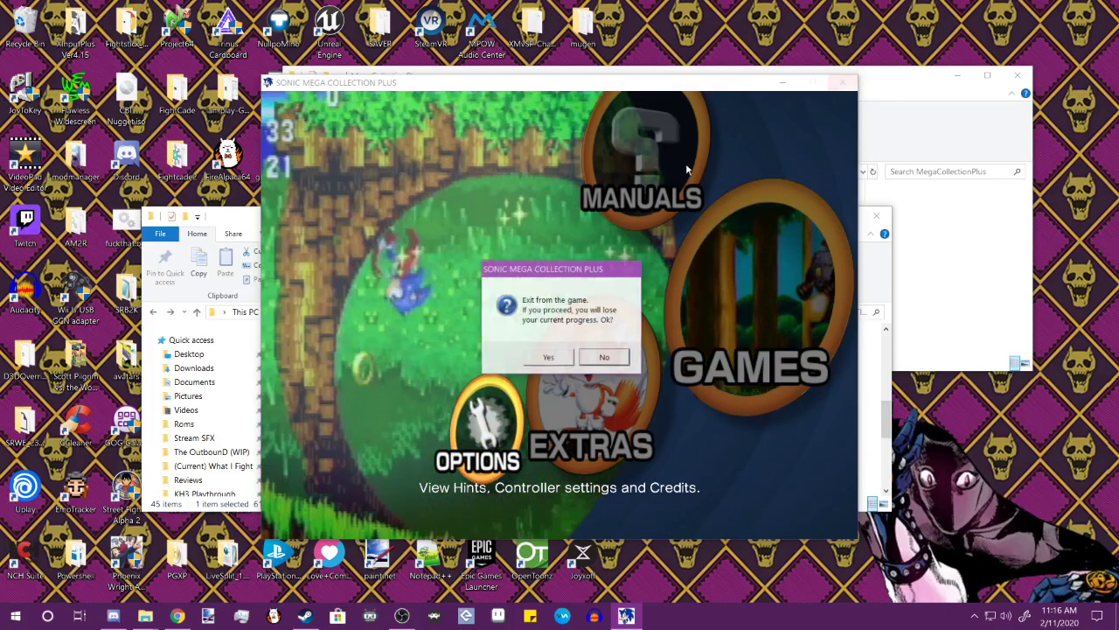
{"action": "left_click", "coordinate": [547, 358]}
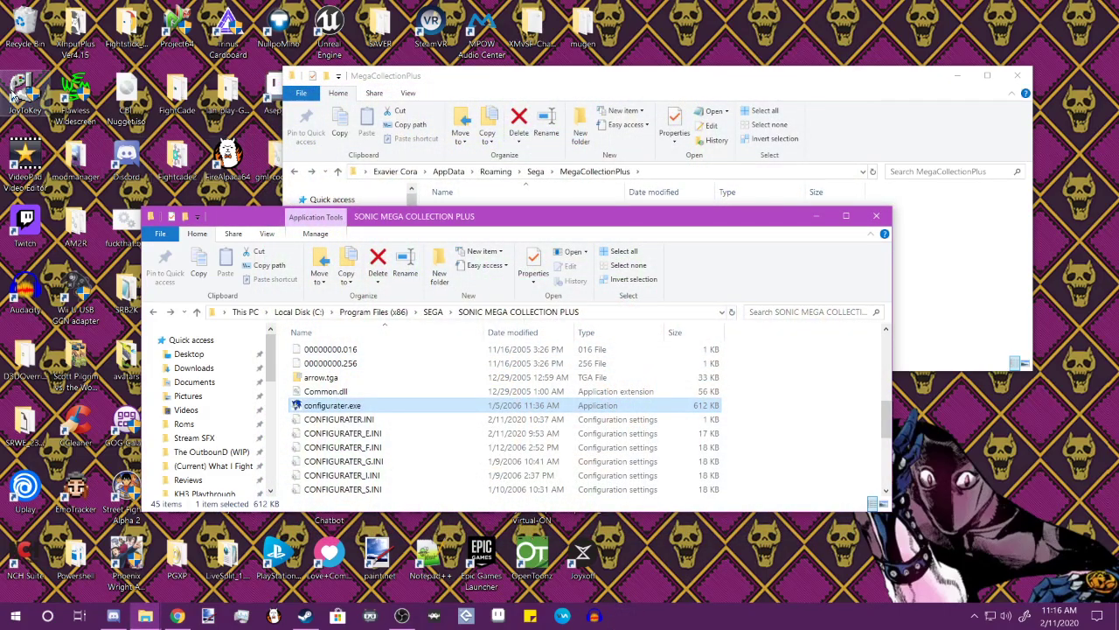
{"action": "left_click", "coordinate": [13, 94]}
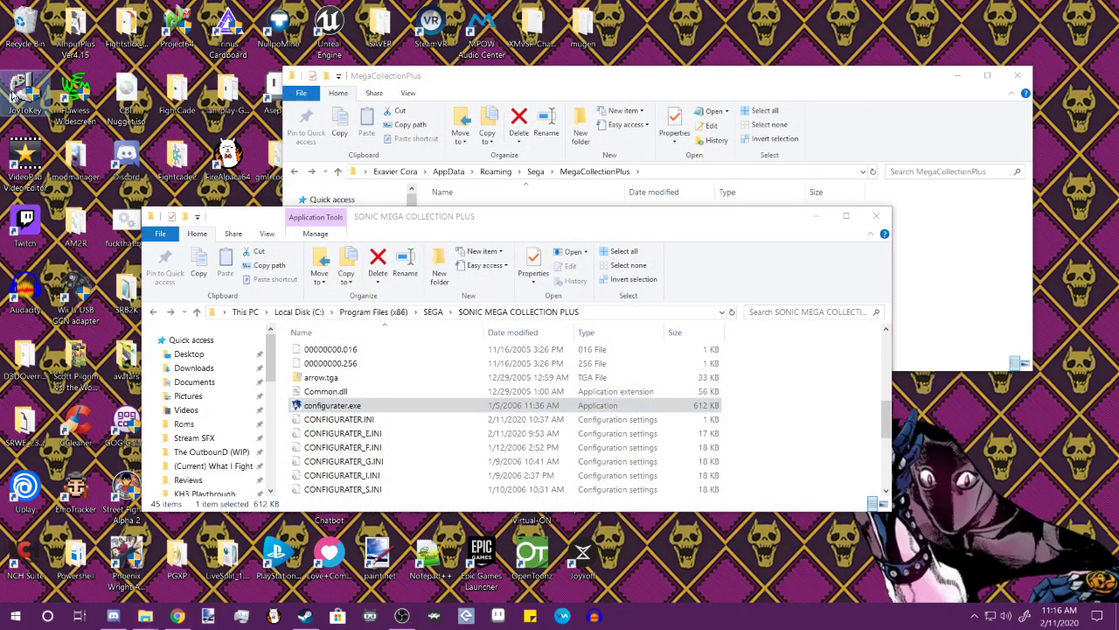
{"action": "left_click", "coordinate": [582, 557]}
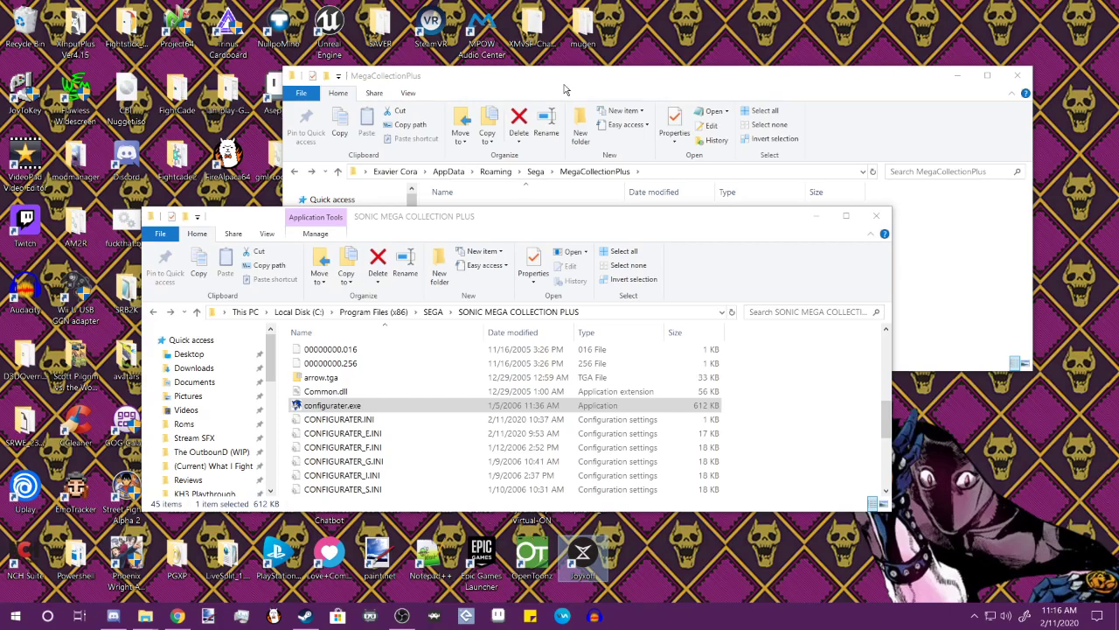
Step: Open the roaming application data folder by running %AppData%
{"action": "key", "text": "super+r"}
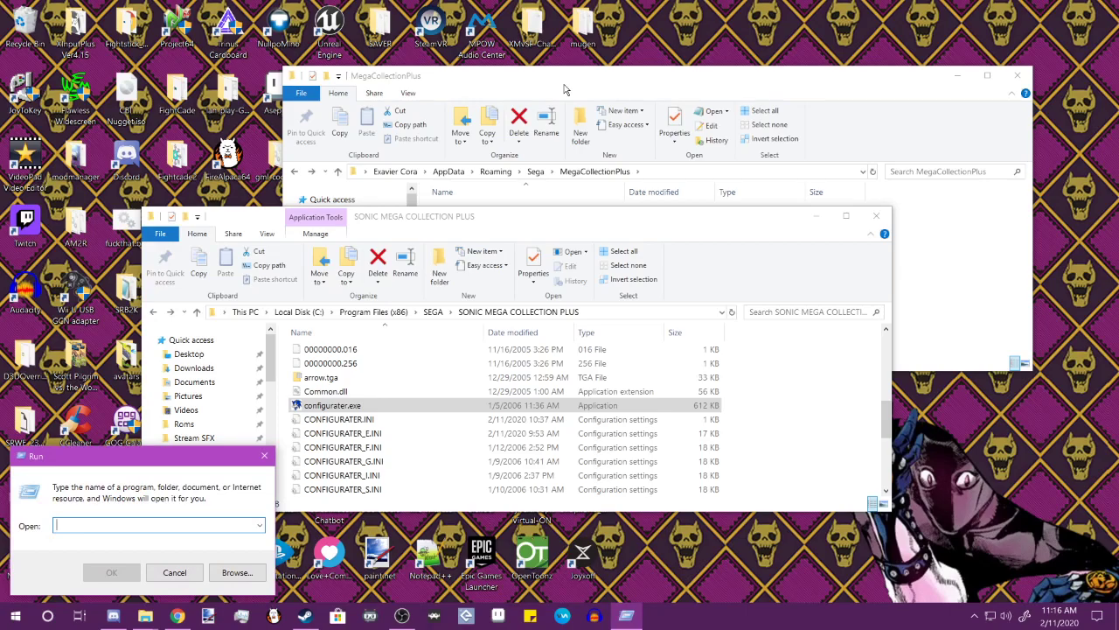
{"action": "type", "text": "%"}
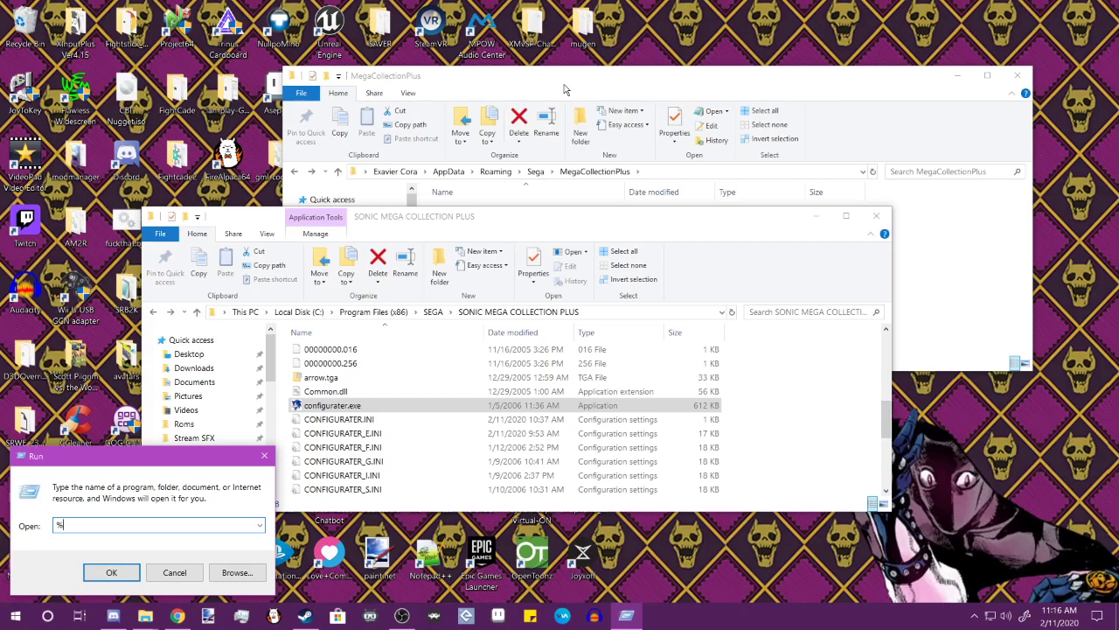
{"action": "type", "text": "AppData%"}
{"action": "key", "text": "Return"}
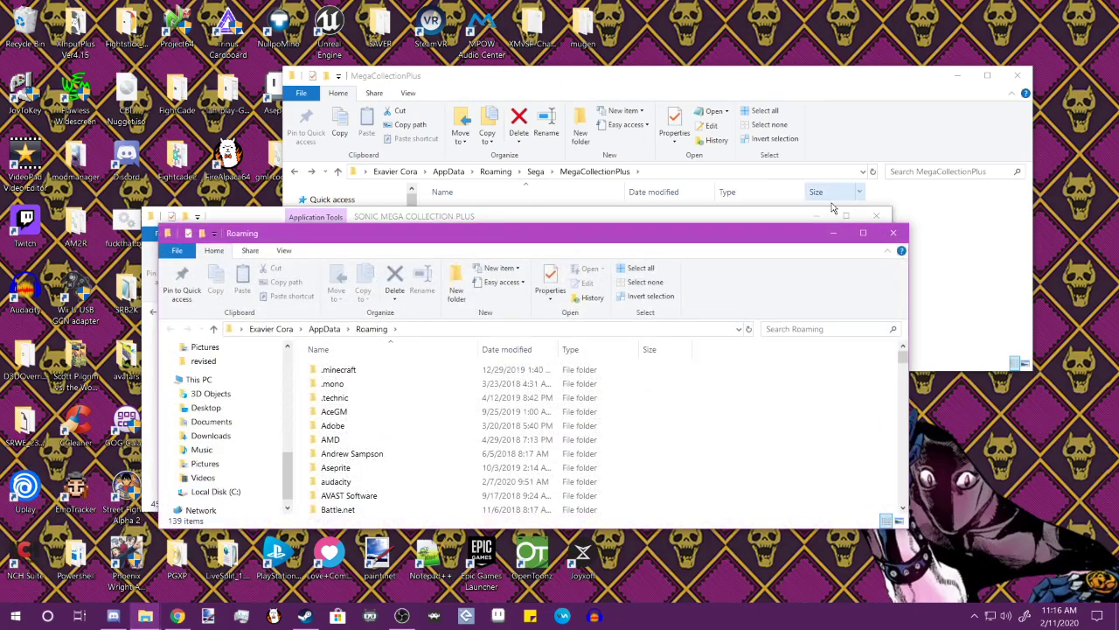
Step: Go into the Sega folder and open its MegaCollectionPlus subfolder
{"action": "scroll", "coordinate": [525, 467], "scroll_direction": "down", "scroll_amount": 15}
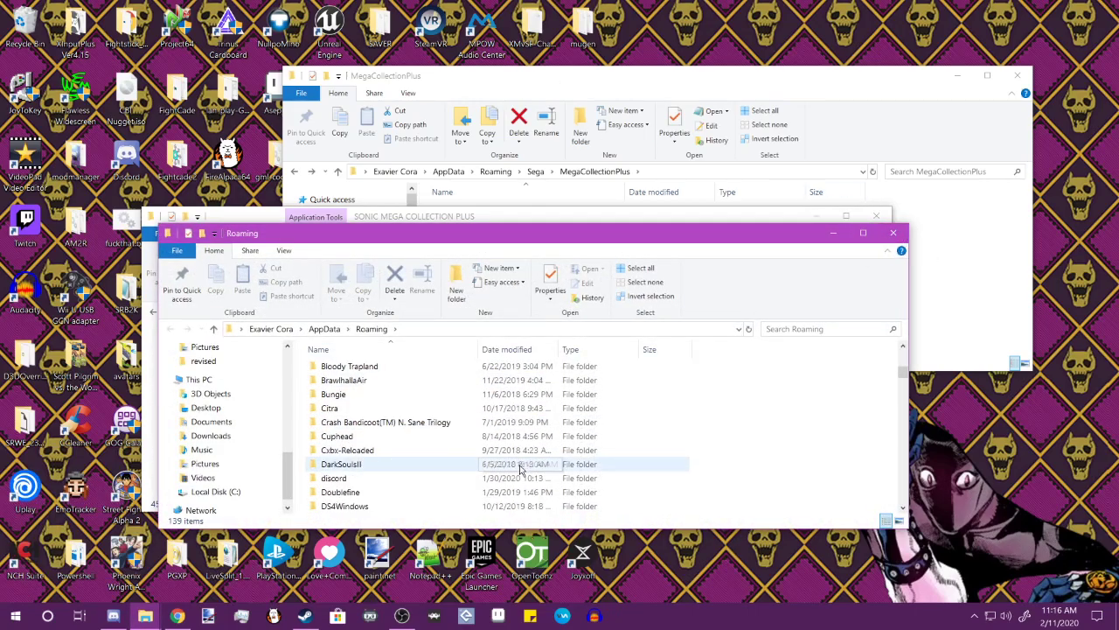
{"action": "scroll", "coordinate": [520, 467], "scroll_direction": "down", "scroll_amount": 15}
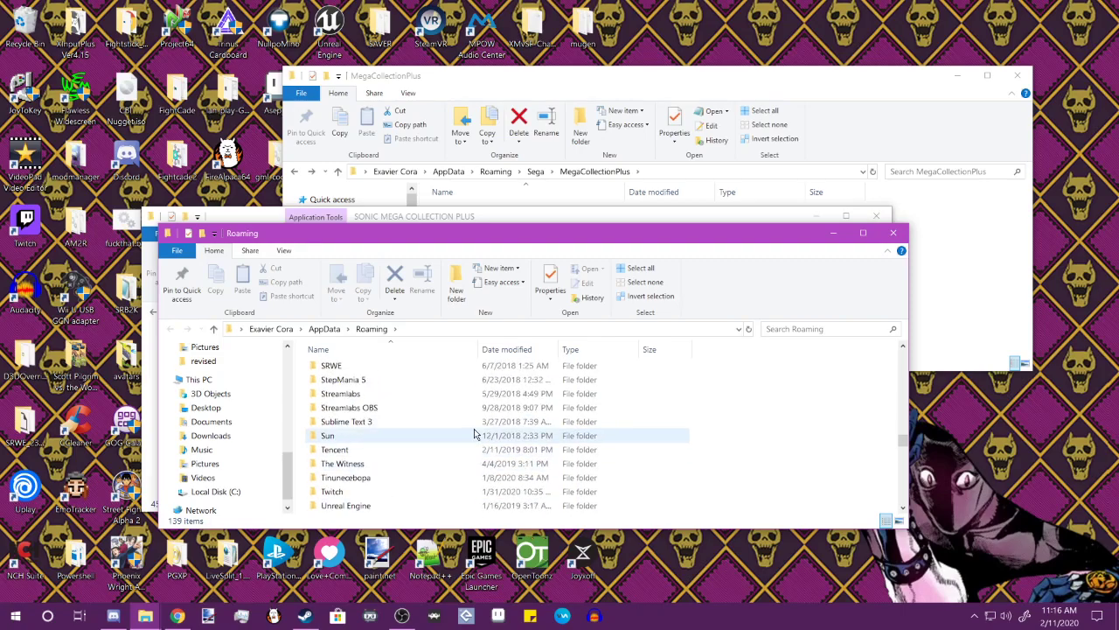
{"action": "scroll", "coordinate": [479, 429], "scroll_direction": "up", "scroll_amount": 3}
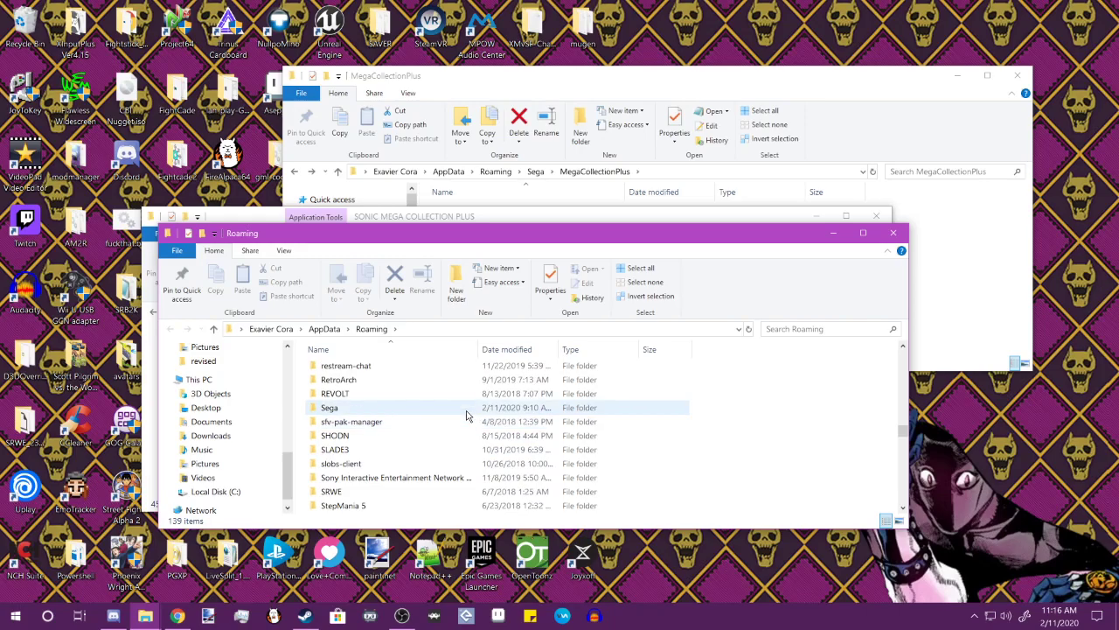
{"action": "double_click", "coordinate": [468, 409]}
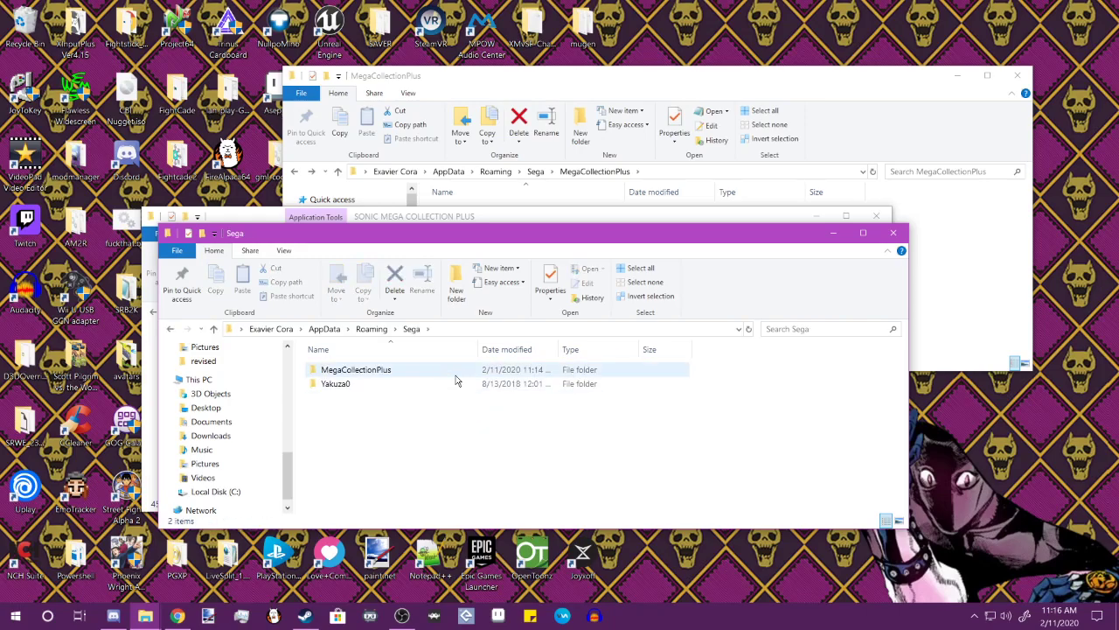
{"action": "double_click", "coordinate": [435, 370]}
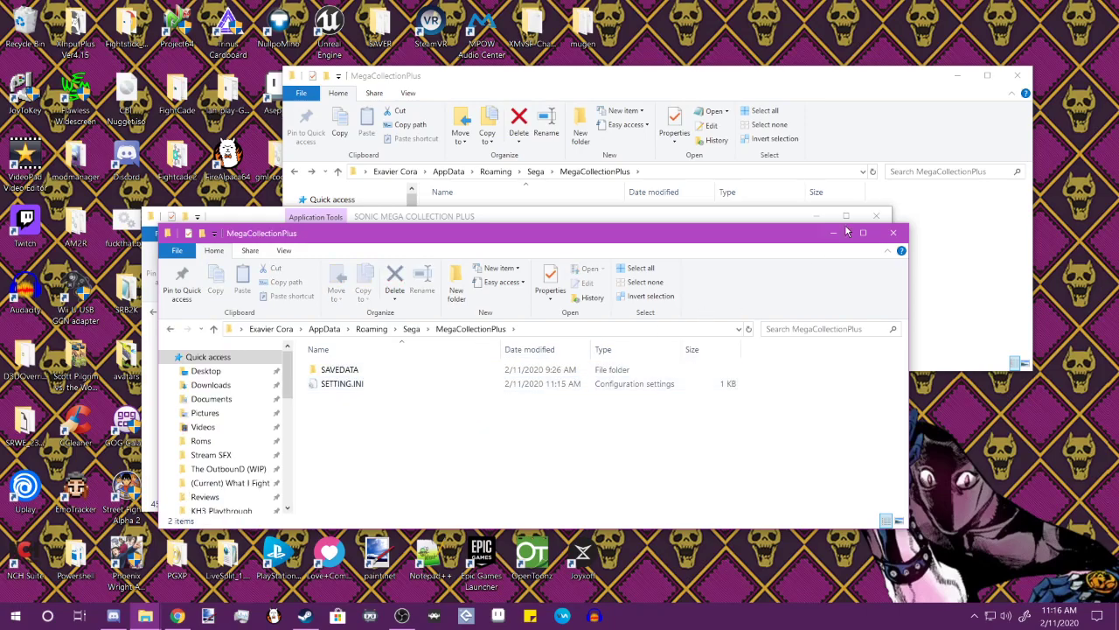
Step: Close the duplicate folder window and open SETTING.INI from MegaCollectionPlus in Notepad, with its window moved fully into view
{"action": "left_click", "coordinate": [893, 233]}
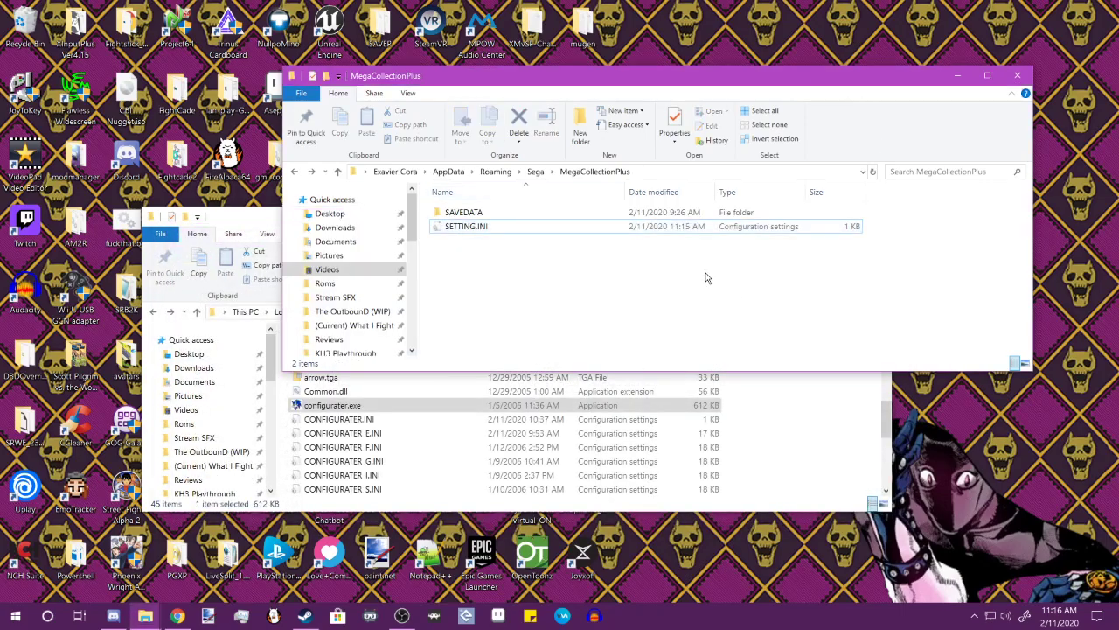
{"action": "double_click", "coordinate": [521, 226]}
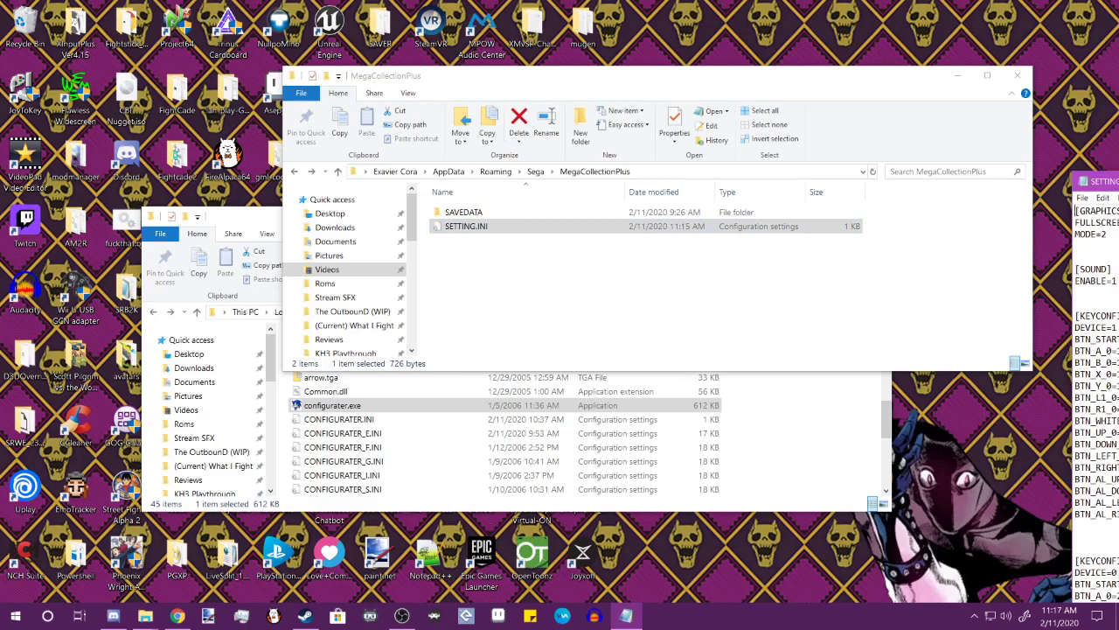
{"action": "left_click_drag", "start_coordinate": [1111, 184], "coordinate": [208, 101]}
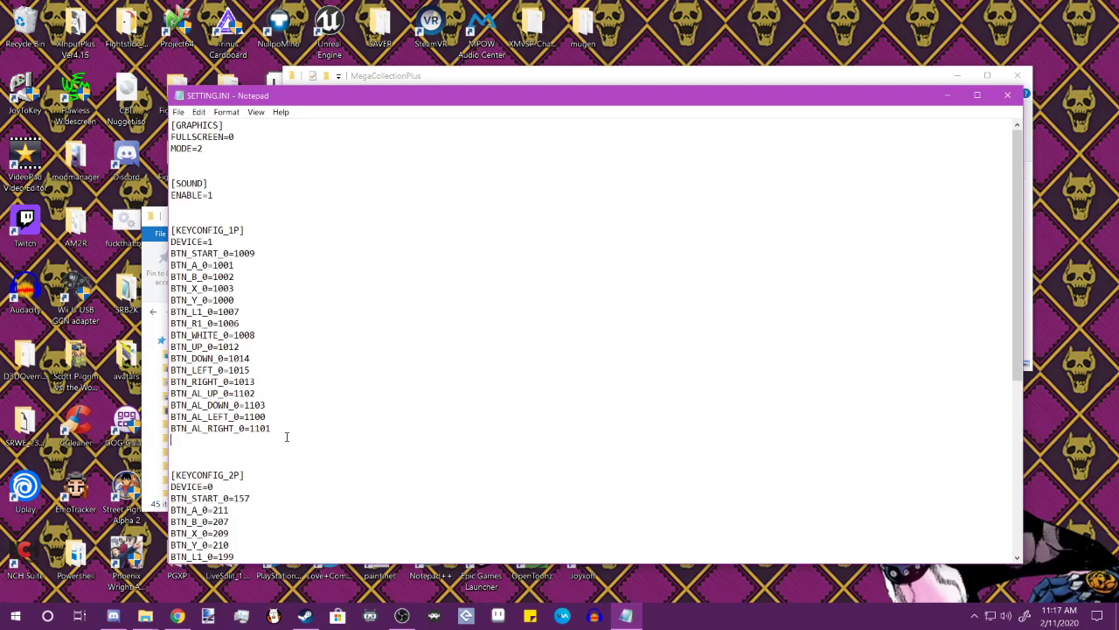
Step: Delete the four BTN_AL lines (UP, DOWN, LEFT and RIGHT) from the [KEYCONFIG_1P] section
{"action": "left_click_drag", "start_coordinate": [286, 437], "coordinate": [159, 397]}
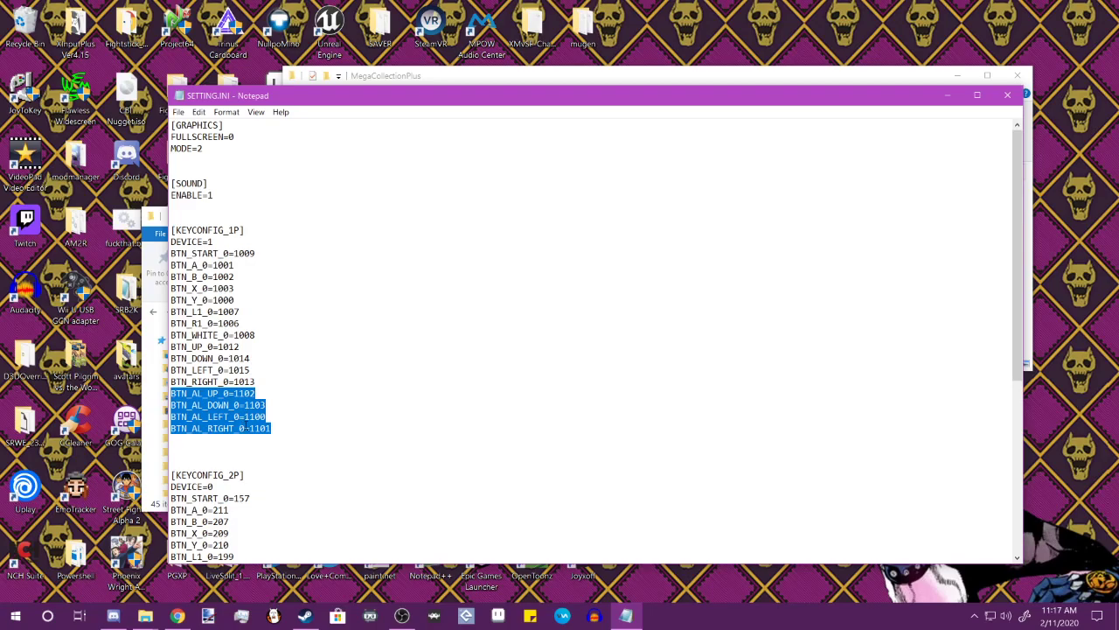
{"action": "left_click_drag", "start_coordinate": [245, 417], "coordinate": [267, 417]}
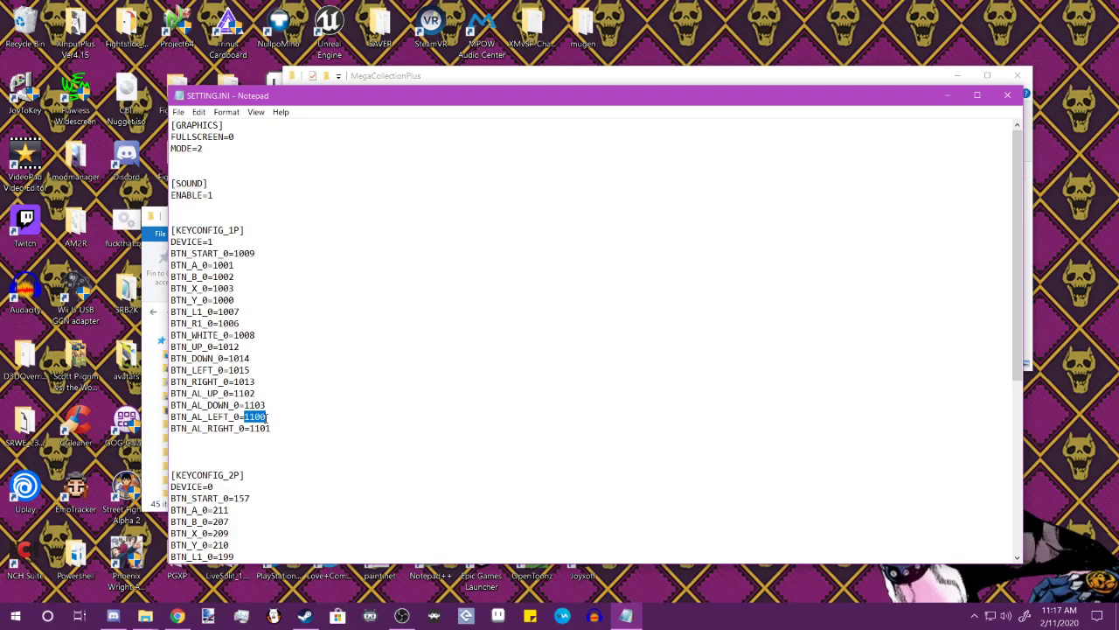
{"action": "left_click", "coordinate": [291, 430]}
{"action": "left_click_drag", "start_coordinate": [282, 429], "coordinate": [171, 393]}
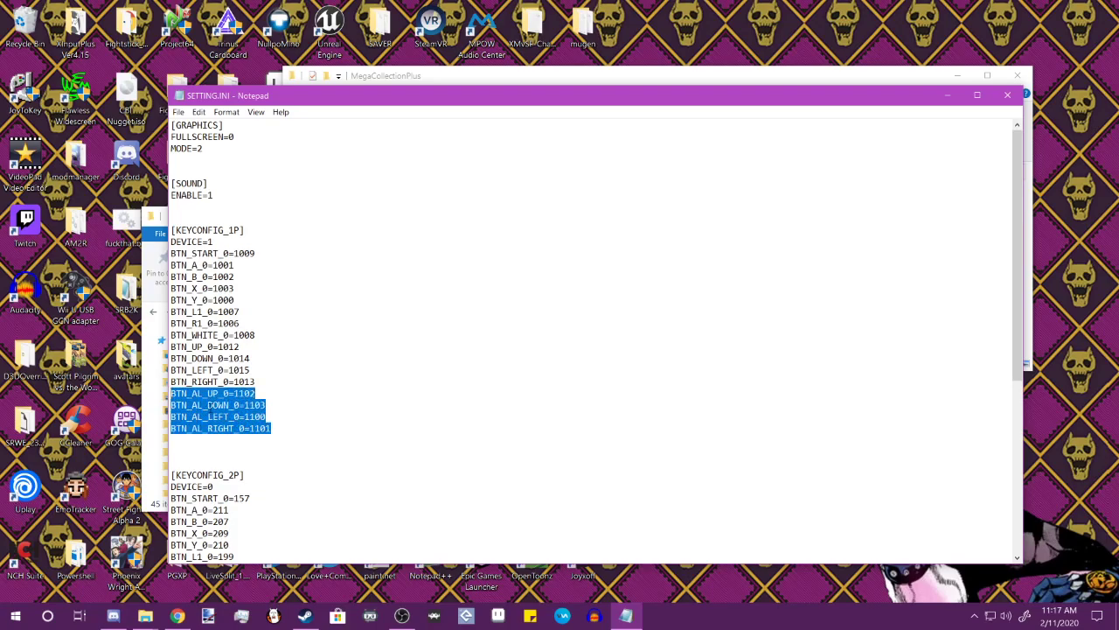
{"action": "key", "text": "Delete"}
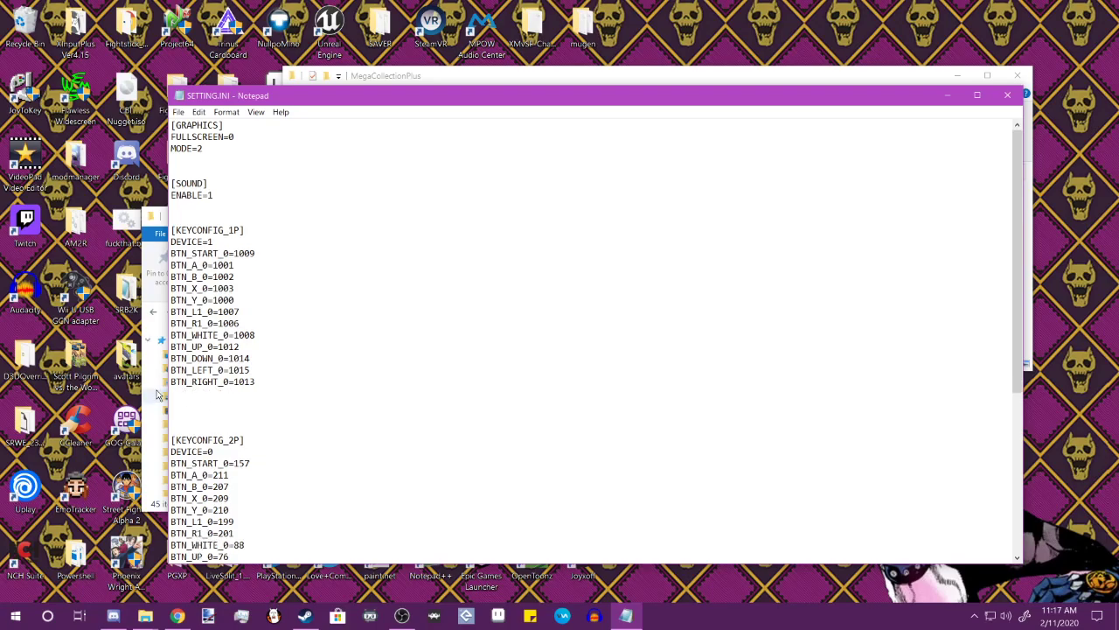
Step: Delete the four BTN_AL lines (UP, DOWN, LEFT and RIGHT) from the [KEYCONFIG_2P] section, then save and close SETTING.INI
{"action": "scroll", "coordinate": [191, 386], "scroll_direction": "down", "scroll_amount": 6}
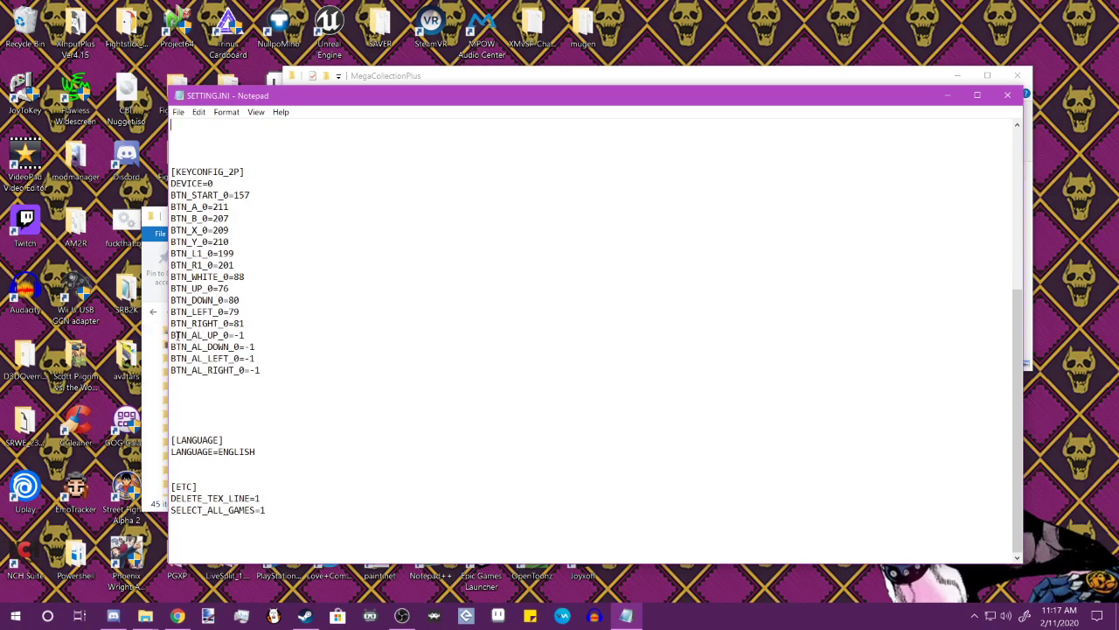
{"action": "mouse_move", "coordinate": [171, 335]}
{"action": "left_mouse_down"}
{"action": "mouse_move", "coordinate": [257, 370]}
{"action": "mouse_move", "coordinate": [288, 368]}
{"action": "mouse_move", "coordinate": [164, 339]}
{"action": "left_mouse_up"}
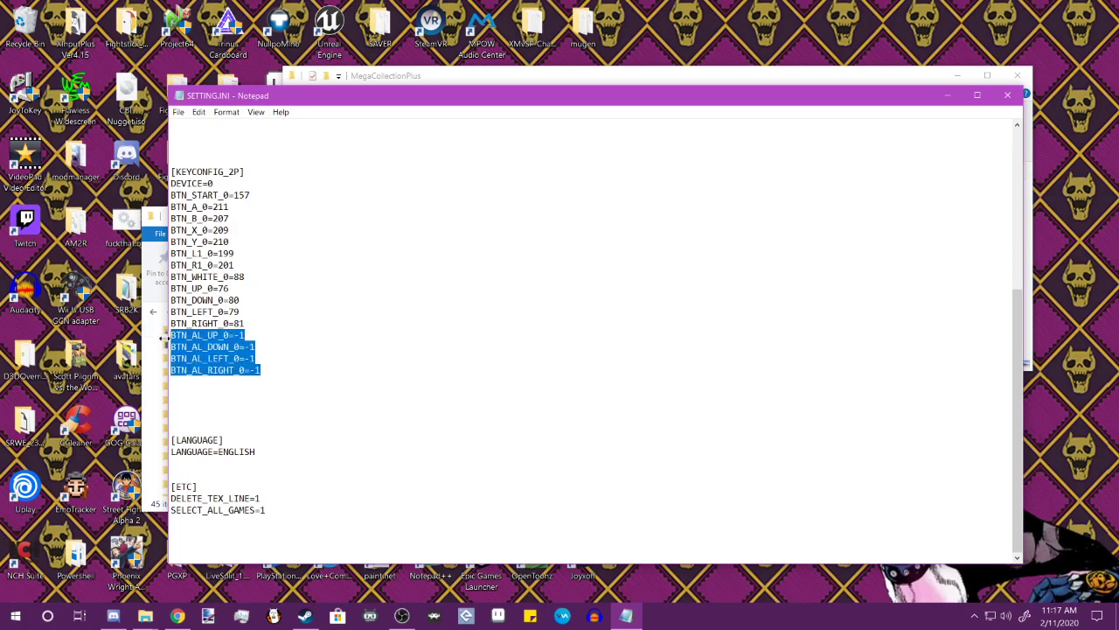
{"action": "key", "text": "Delete"}
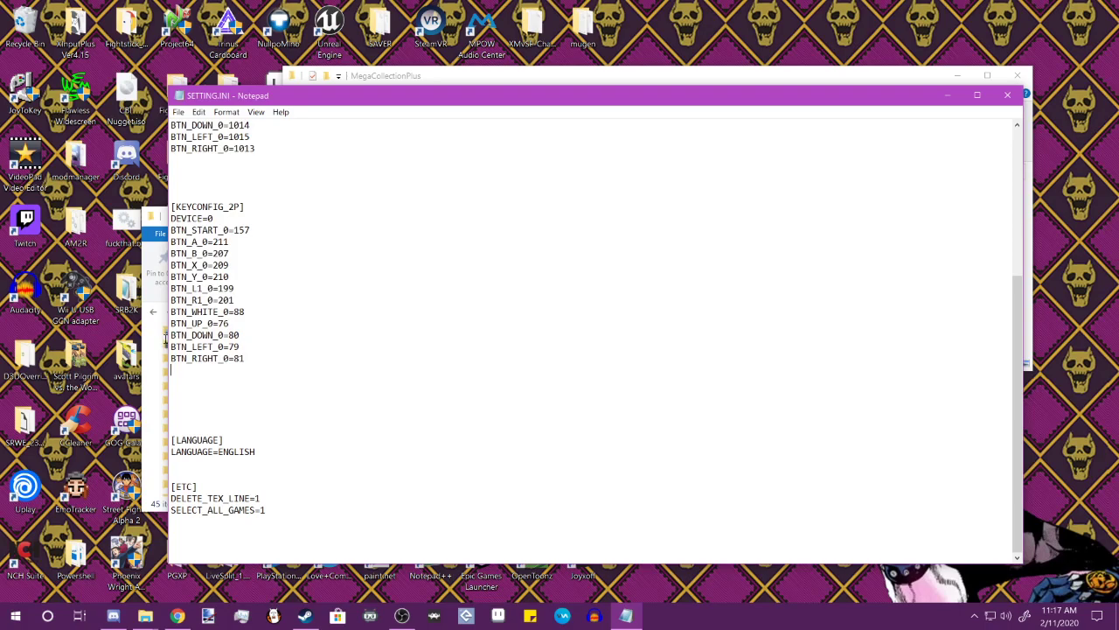
{"action": "left_click", "coordinate": [1007, 94]}
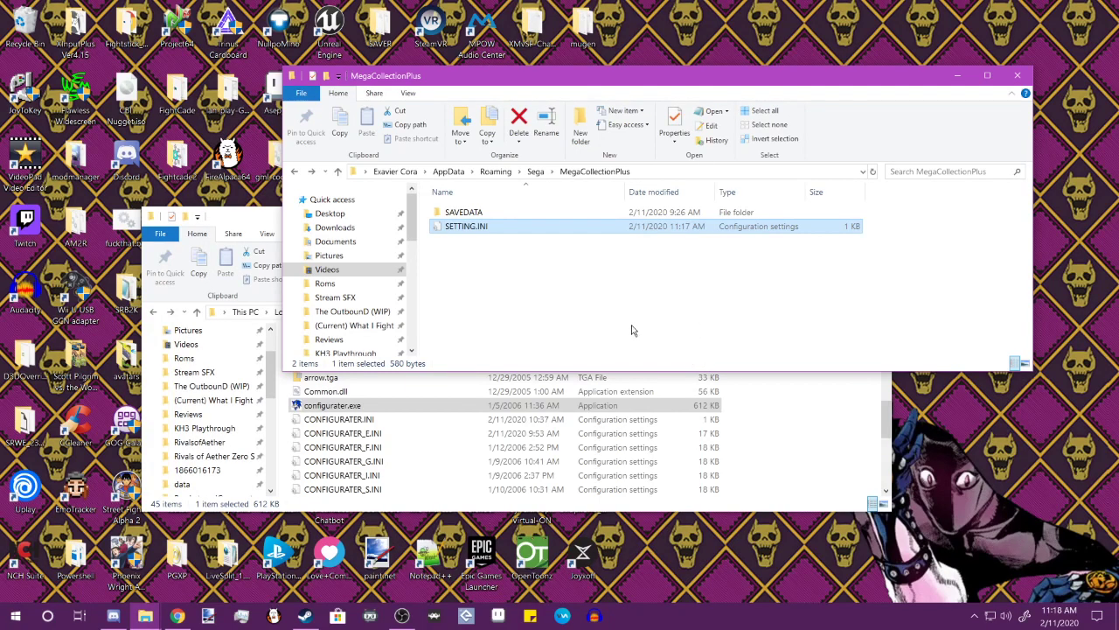
Step: Set the Read-only attribute on SETTING.INI in its file properties and apply the change
{"action": "right_click", "coordinate": [576, 234]}
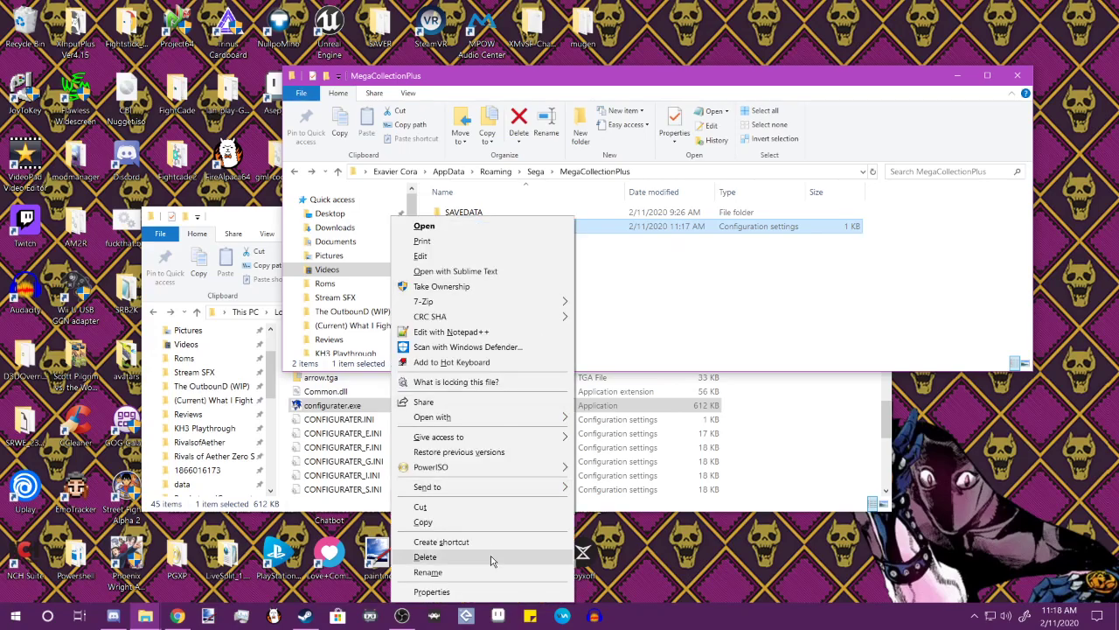
{"action": "left_click", "coordinate": [488, 592]}
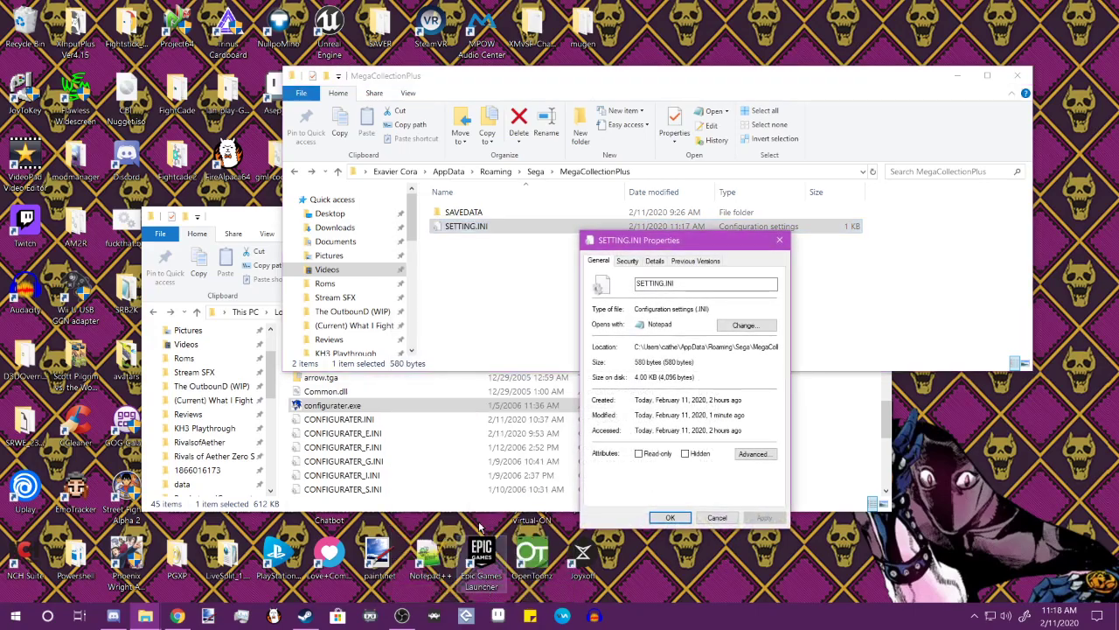
{"action": "left_click", "coordinate": [647, 456]}
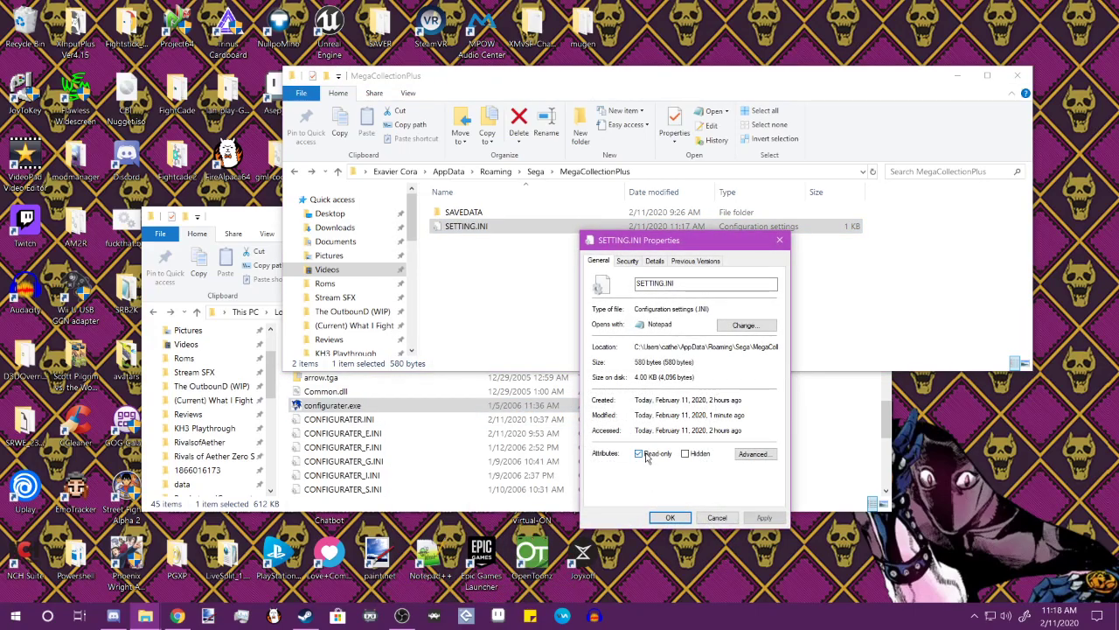
{"action": "left_click", "coordinate": [754, 519]}
{"action": "left_click", "coordinate": [670, 518]}
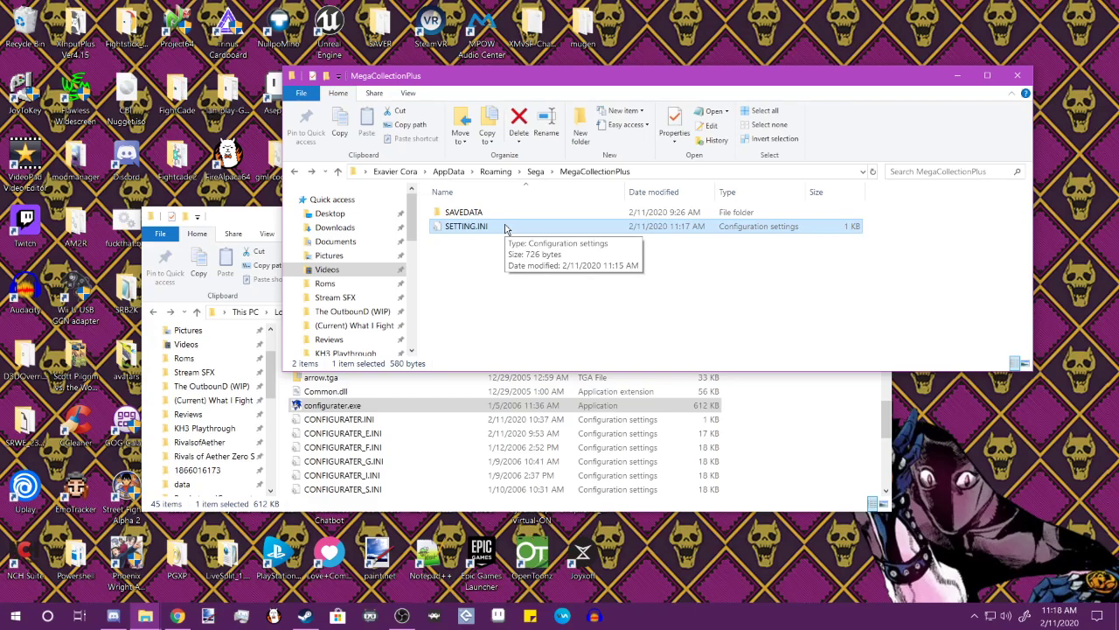
Step: Launch configurater.exe, start the game from its launcher, and continue past the title screen to the main menu
{"action": "double_click", "coordinate": [528, 407]}
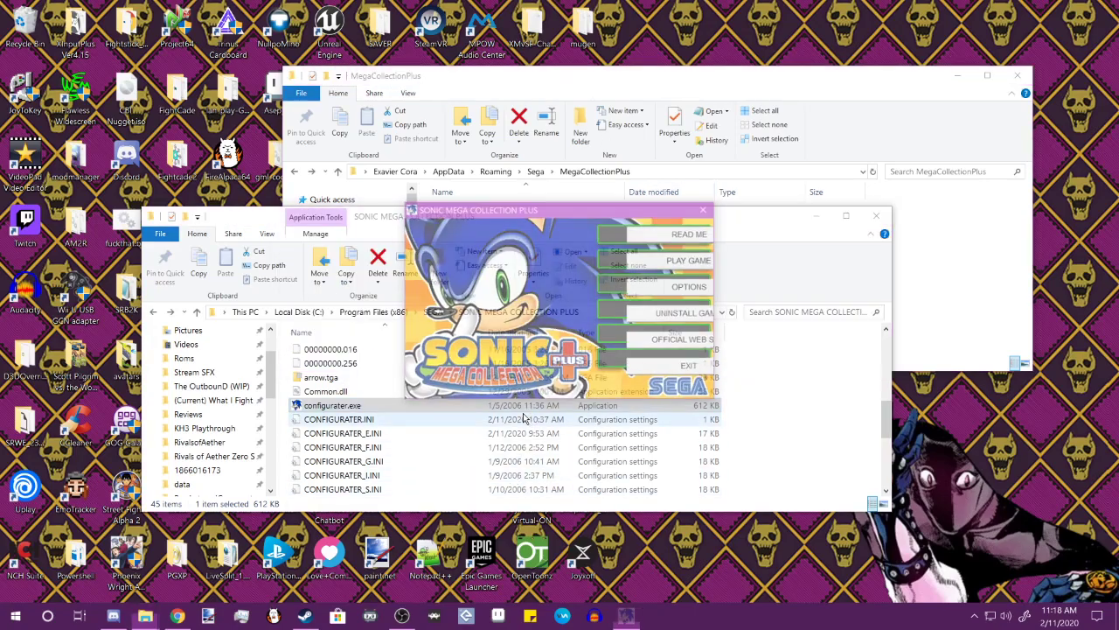
{"action": "left_click", "coordinate": [675, 272]}
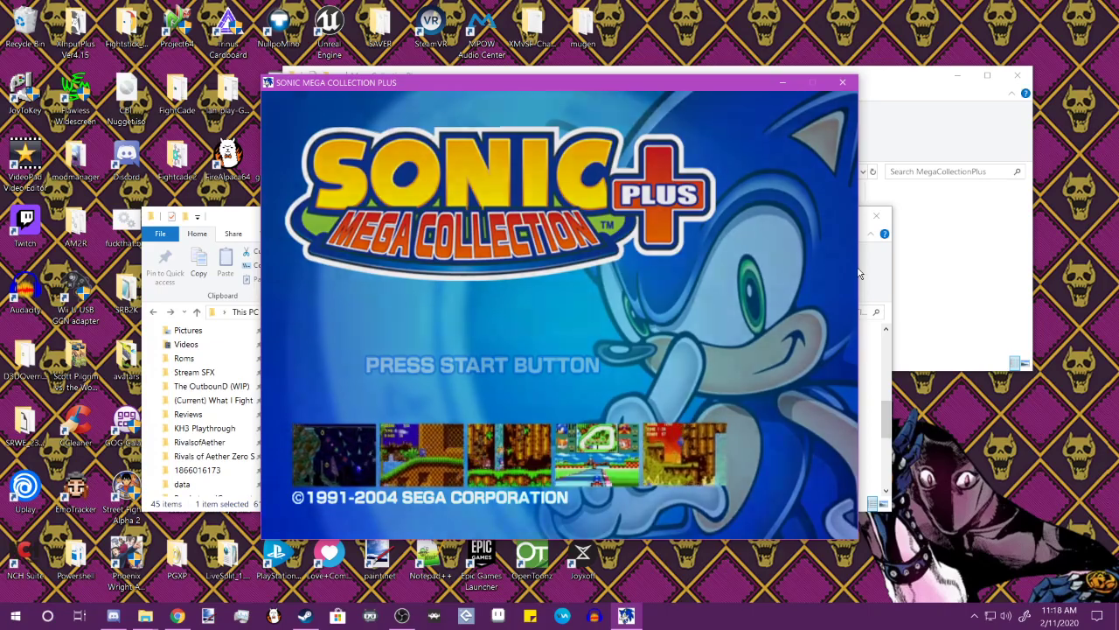
{"action": "key", "text": "Return"}
{"action": "key", "text": "Return"}
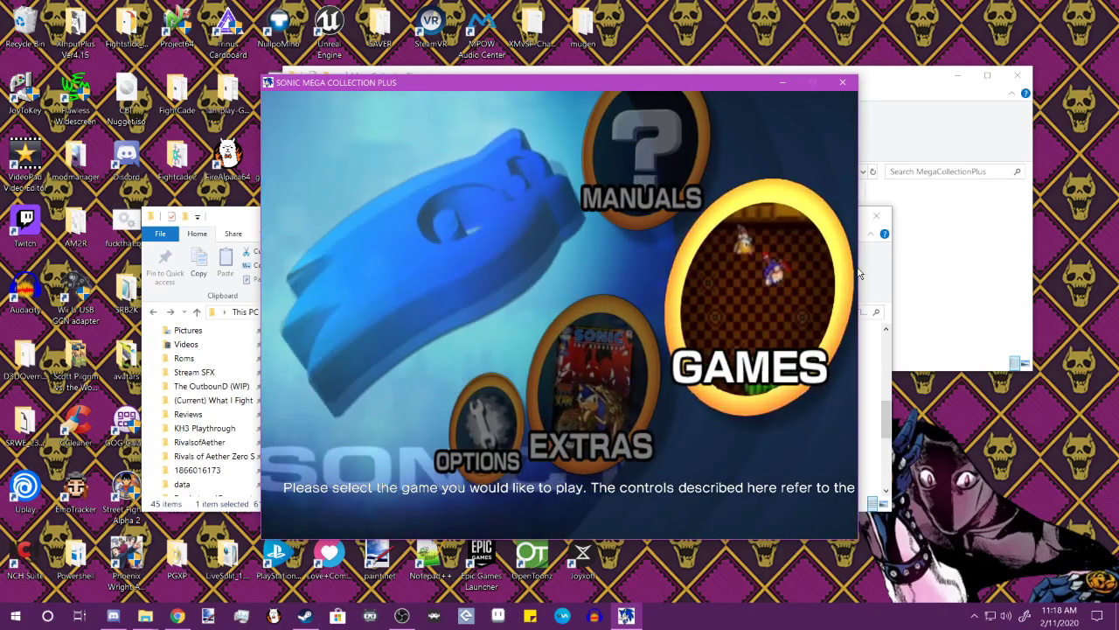
Step: Test the up and down directions by moving the selection back and forth through the game's main menu, finishing on Games
{"action": "key", "text": "Down"}
{"action": "key", "text": "Up"}
{"action": "key", "text": "Down"}
{"action": "key", "text": "Down"}
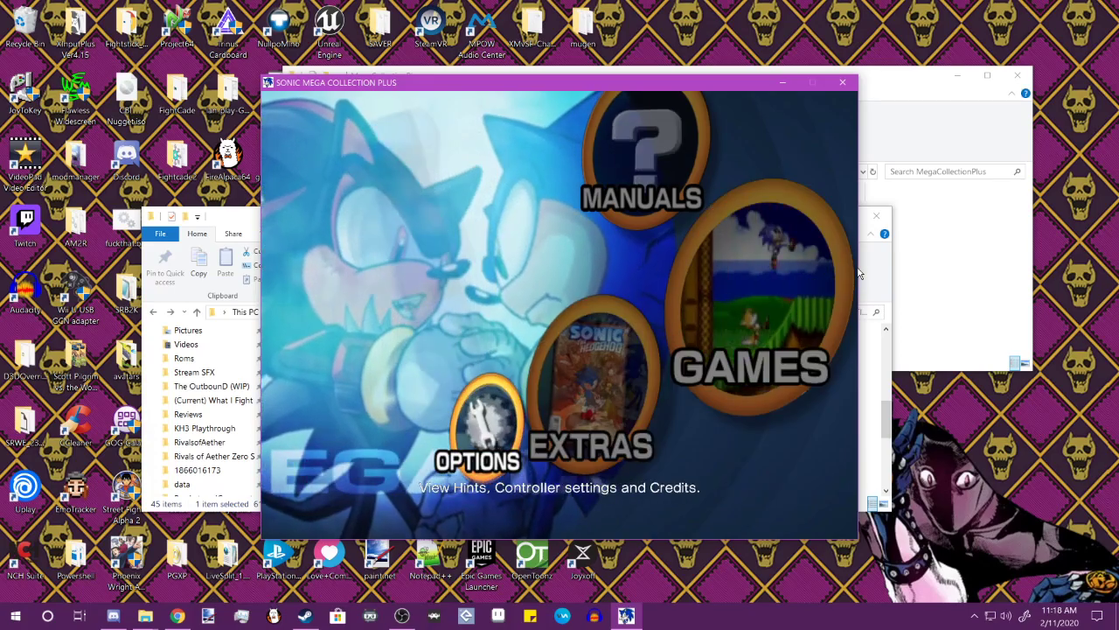
{"action": "key", "text": "Up"}
{"action": "key", "text": "Up"}
{"action": "key", "text": "Down"}
{"action": "key", "text": "Down"}
{"action": "key", "text": "Up"}
{"action": "key", "text": "Up"}
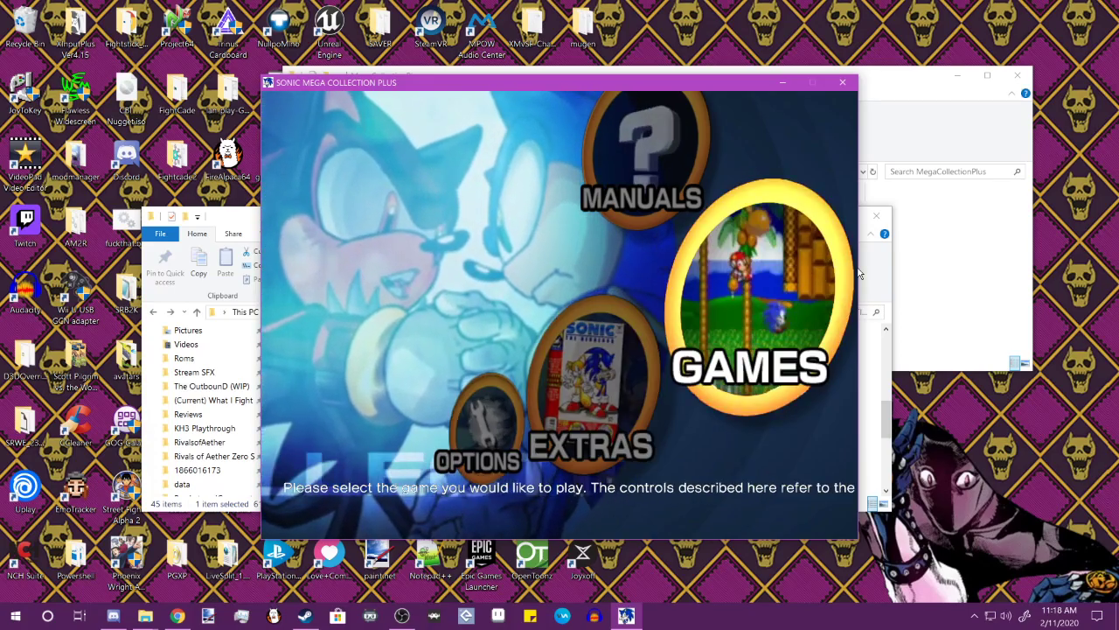
{"action": "key", "text": "Up"}
{"action": "key", "text": "Down"}
{"action": "key", "text": "Down"}
{"action": "key", "text": "Down"}
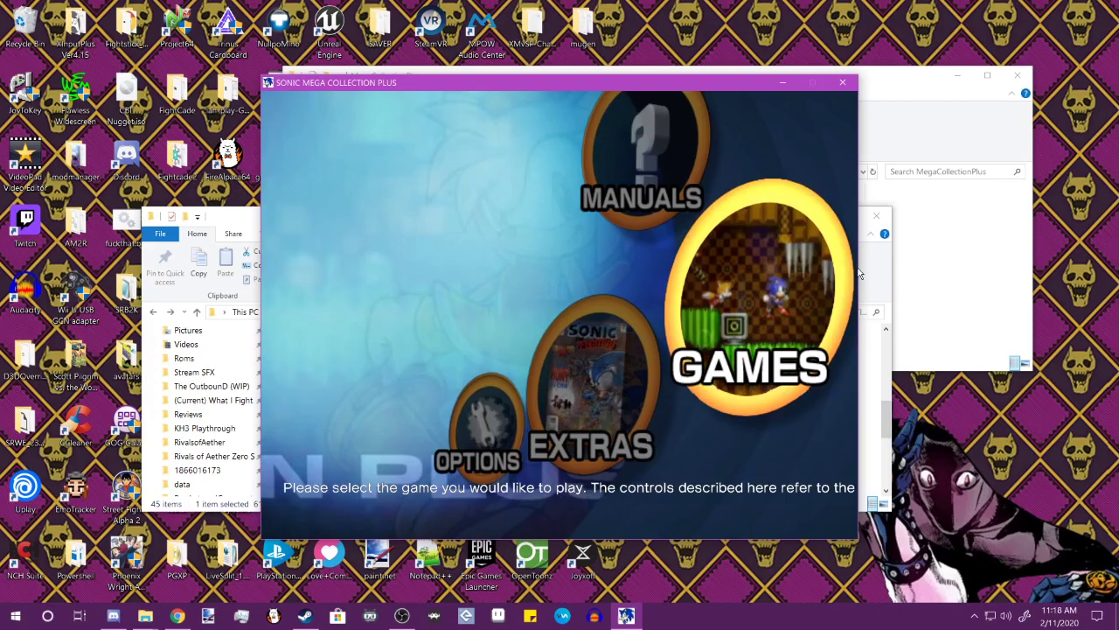
{"action": "key", "text": "Up"}
{"action": "key", "text": "Up"}
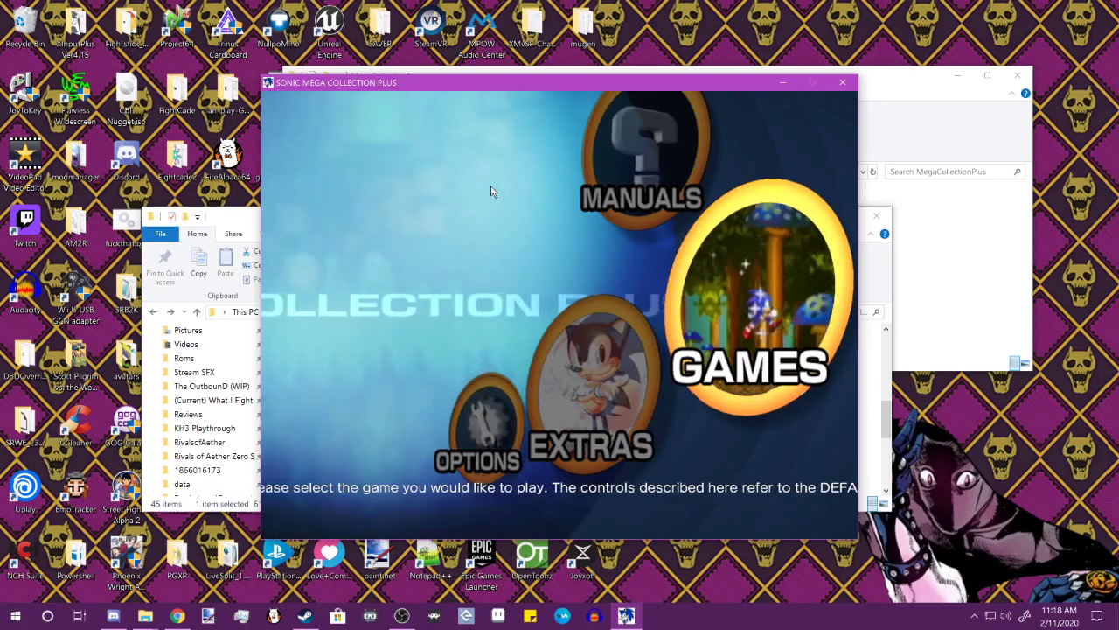
Step: Exit Sonic Mega Collection Plus
{"action": "left_click", "coordinate": [844, 82]}
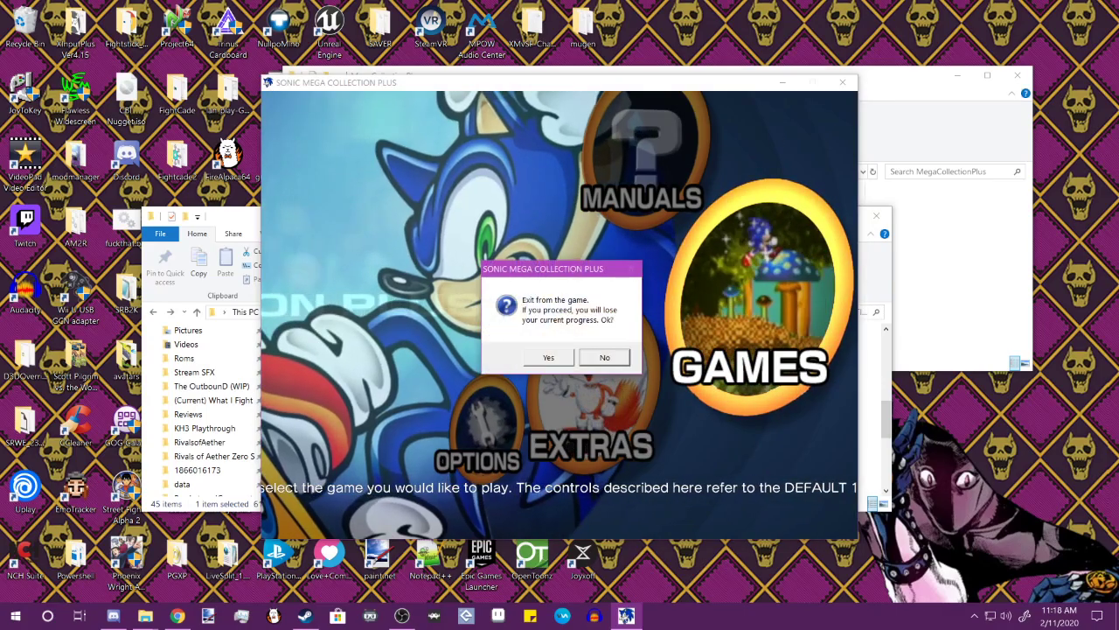